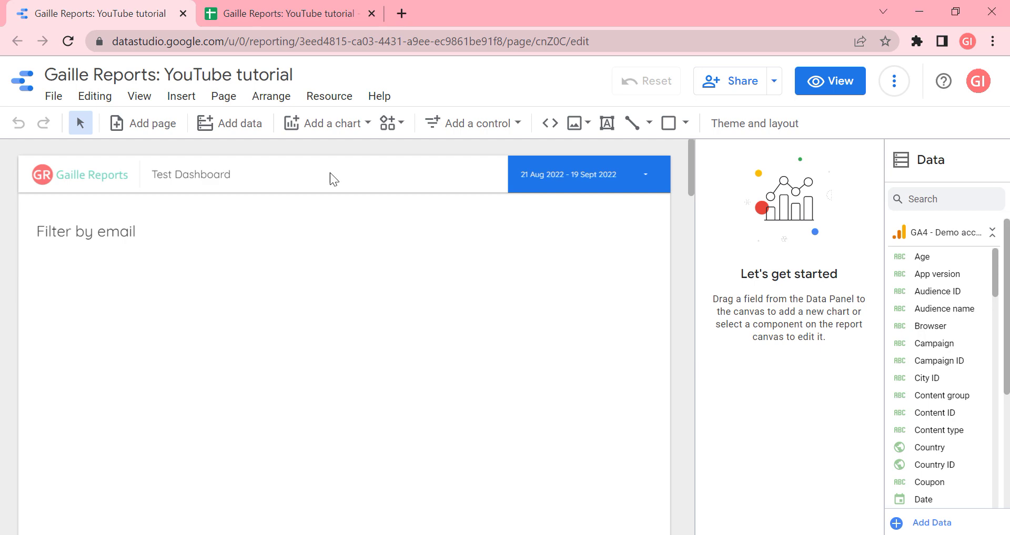
# Step: In the Sales sheet, highlight the Date and Channel columns to review each date's channel entries
pyautogui.click(300, 5)
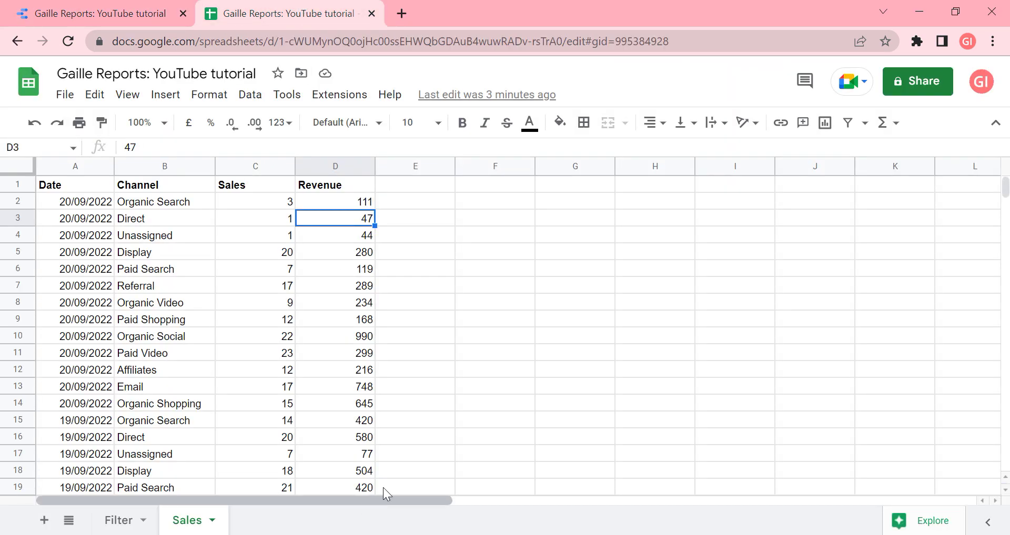
pyautogui.click(667, 438)
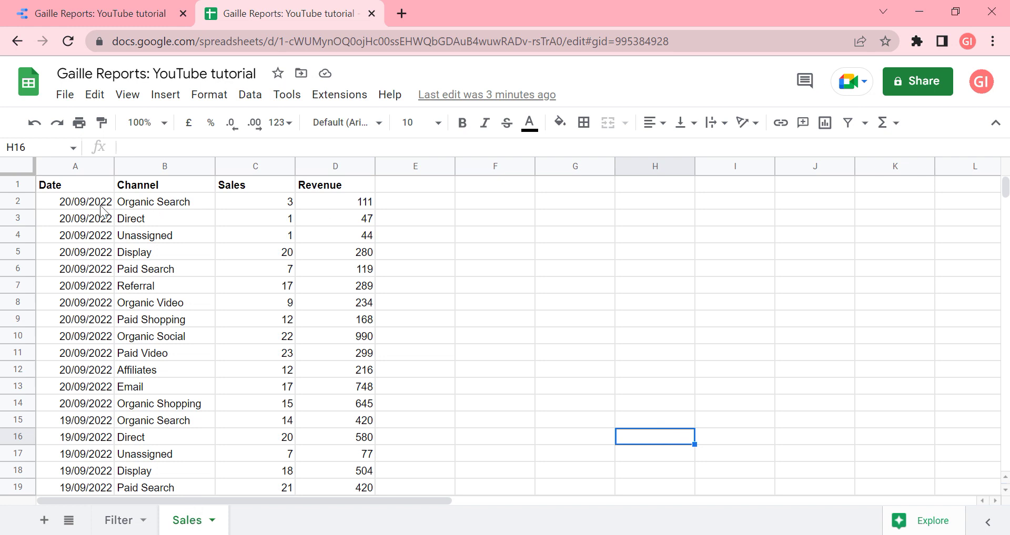
pyautogui.moveTo(86, 186); pyautogui.dragTo(79, 386)
pyautogui.click(210, 252)
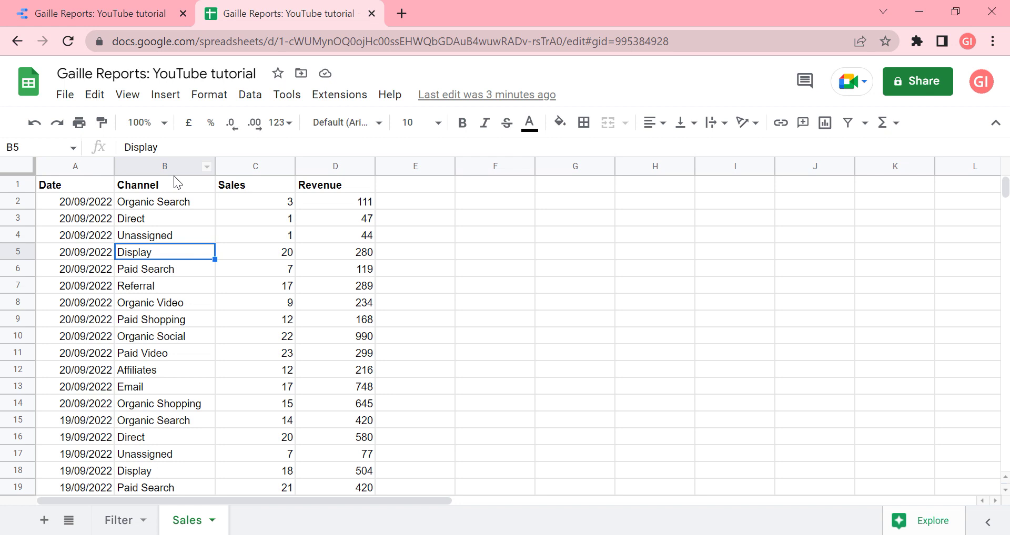
pyautogui.moveTo(174, 188); pyautogui.dragTo(173, 388)
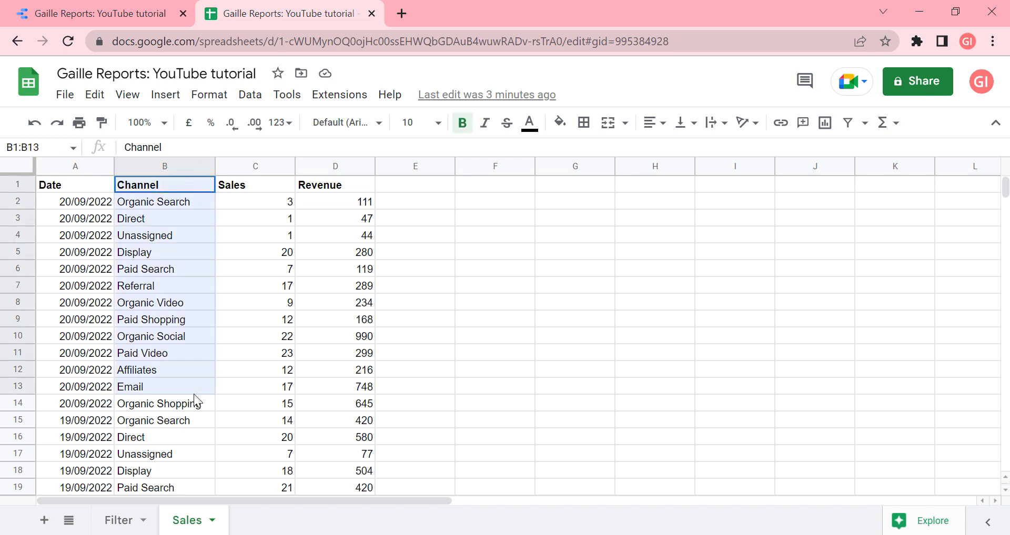
pyautogui.click(438, 222)
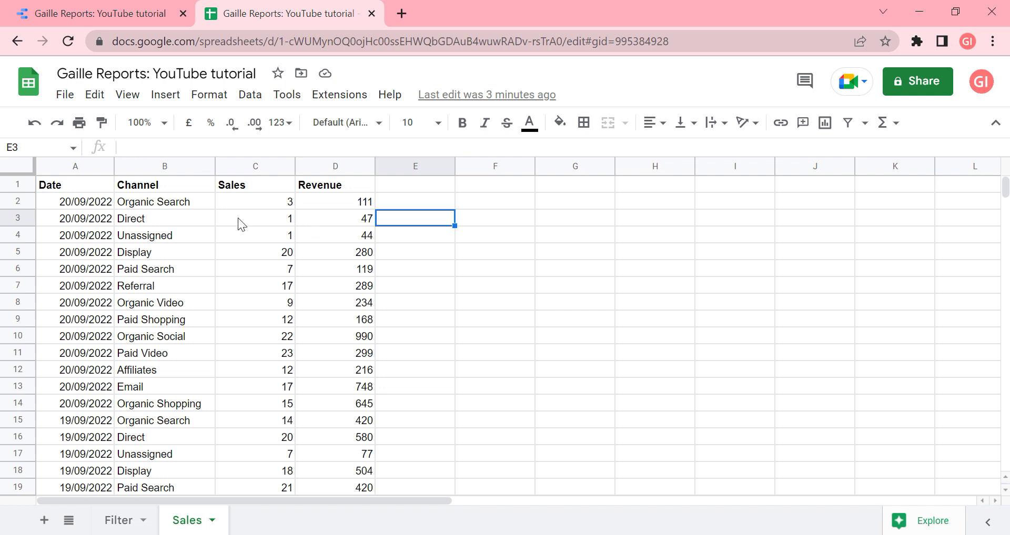
pyautogui.click(499, 255)
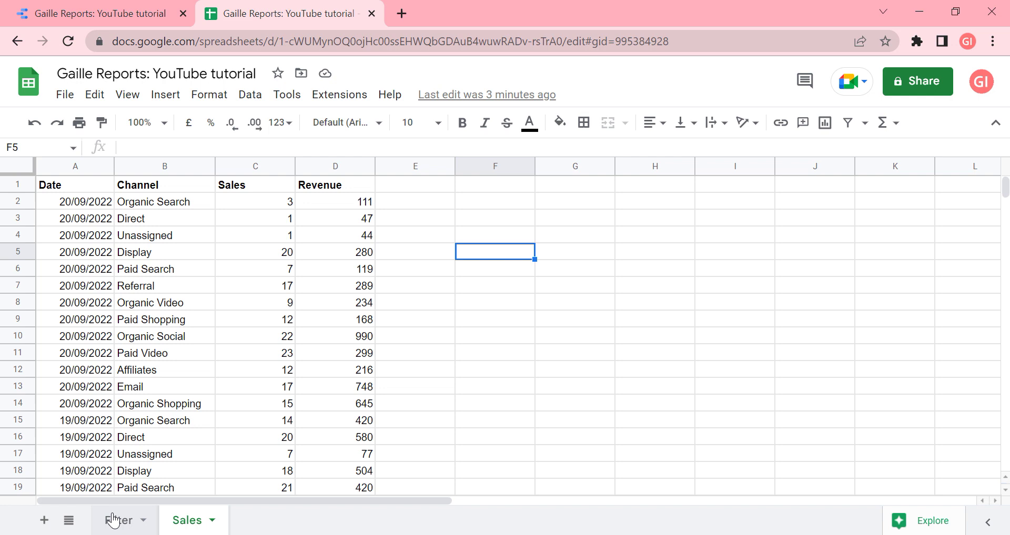
pyautogui.click(124, 525)
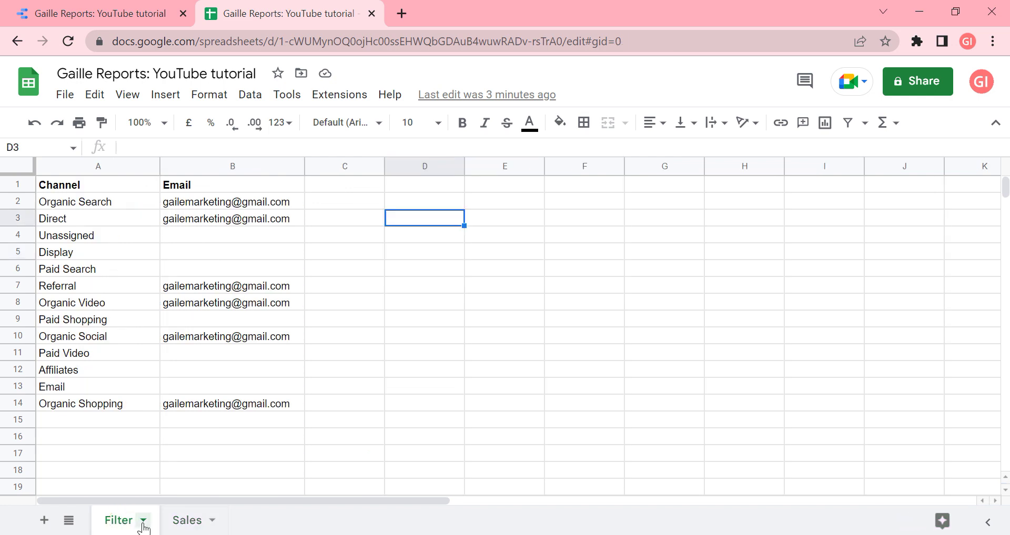
pyautogui.moveTo(131, 185); pyautogui.dragTo(97, 409)
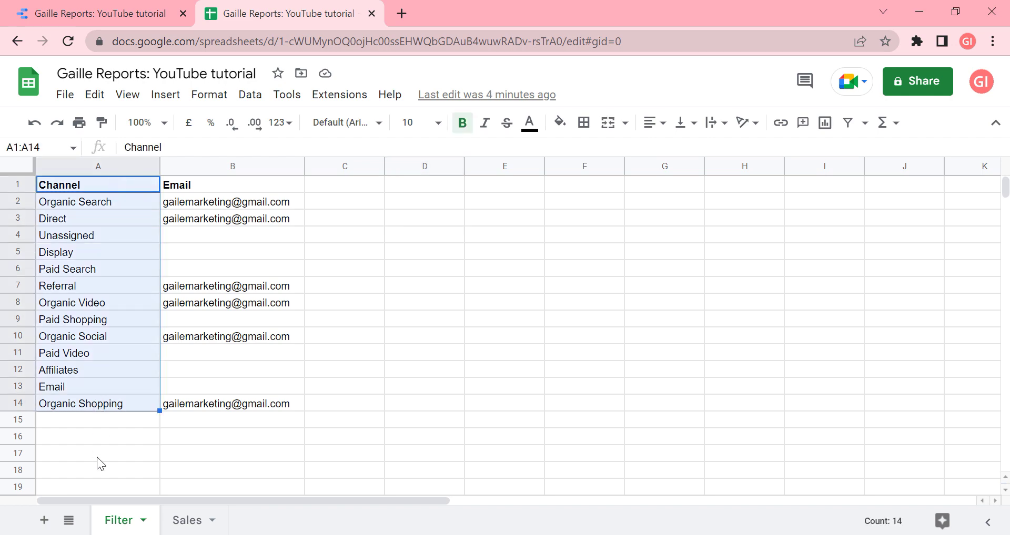
pyautogui.click(188, 520)
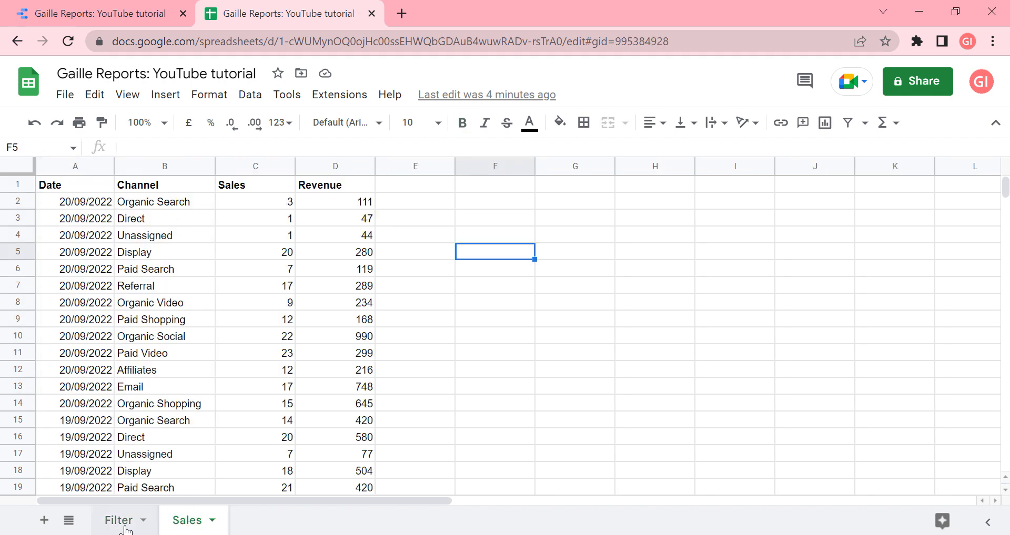
pyautogui.click(126, 525)
pyautogui.click(390, 225)
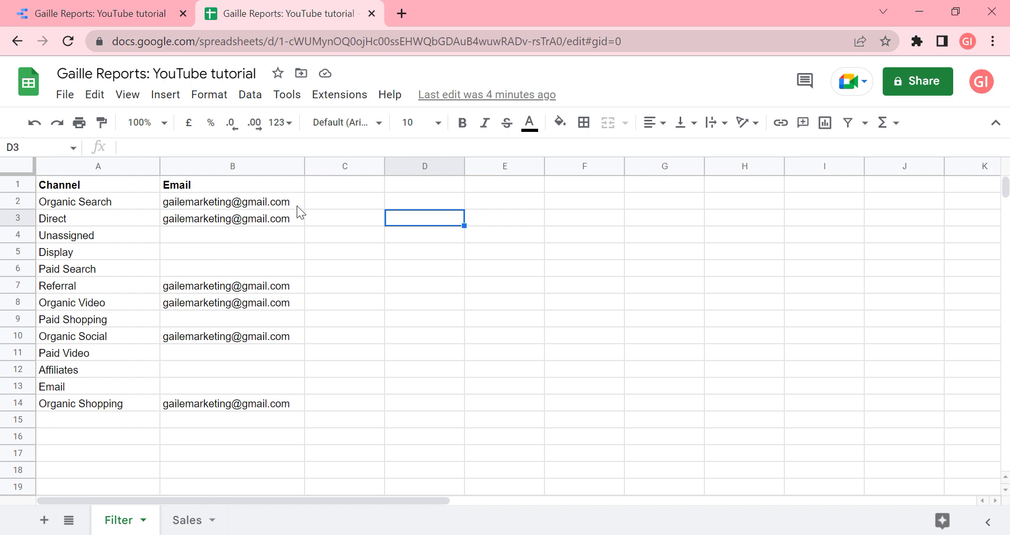
pyautogui.click(981, 81)
pyautogui.moveTo(938, 235); pyautogui.dragTo(735, 227)
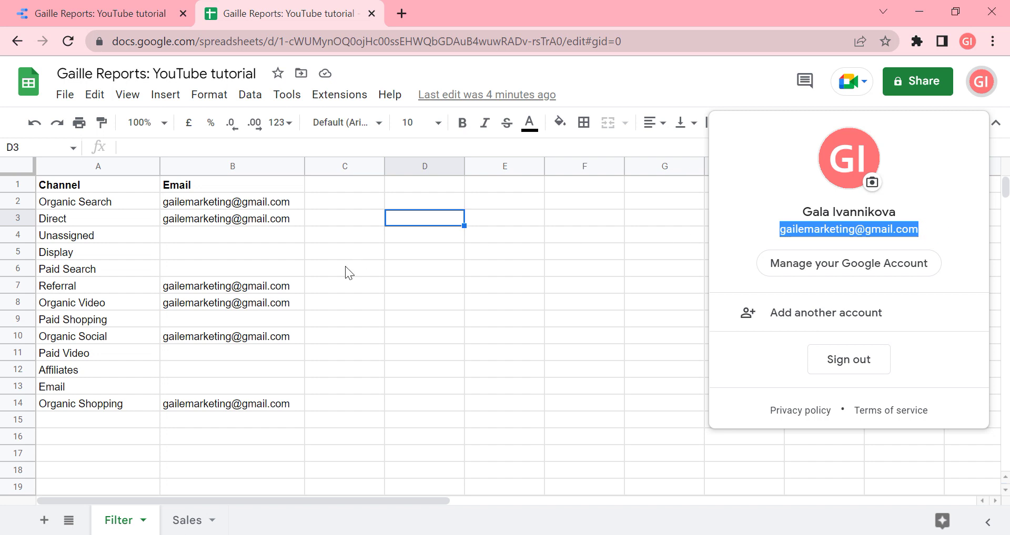
pyautogui.click(329, 221)
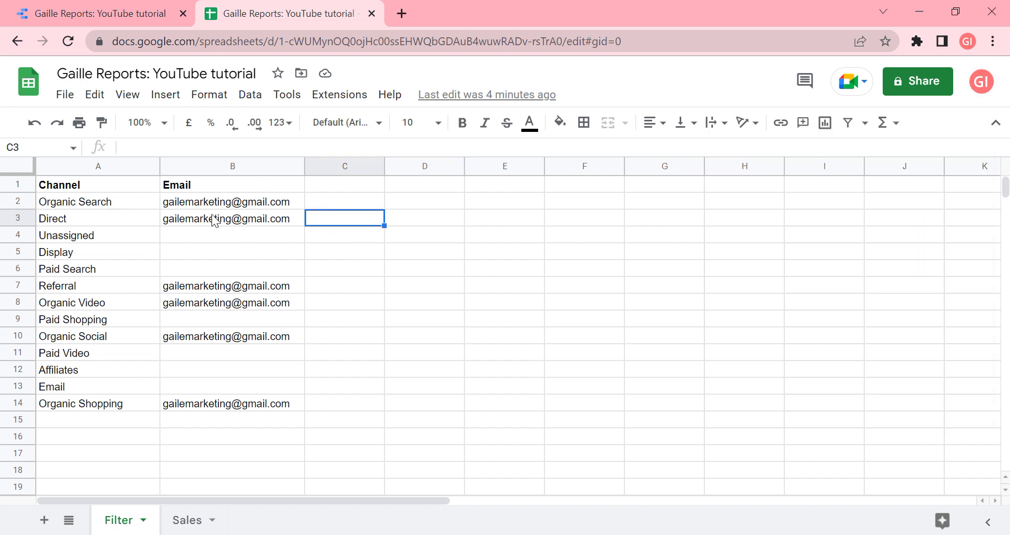
pyautogui.click(168, 523)
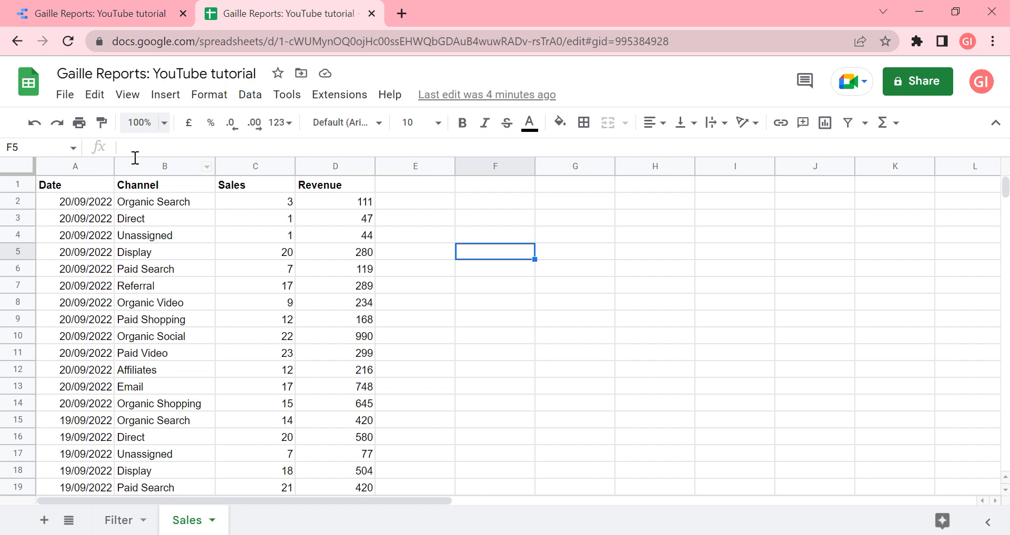
# Step: Add the Sales worksheet as a Google Sheets data source through Manage added data sources
pyautogui.click(112, 21)
pyautogui.click(332, 96)
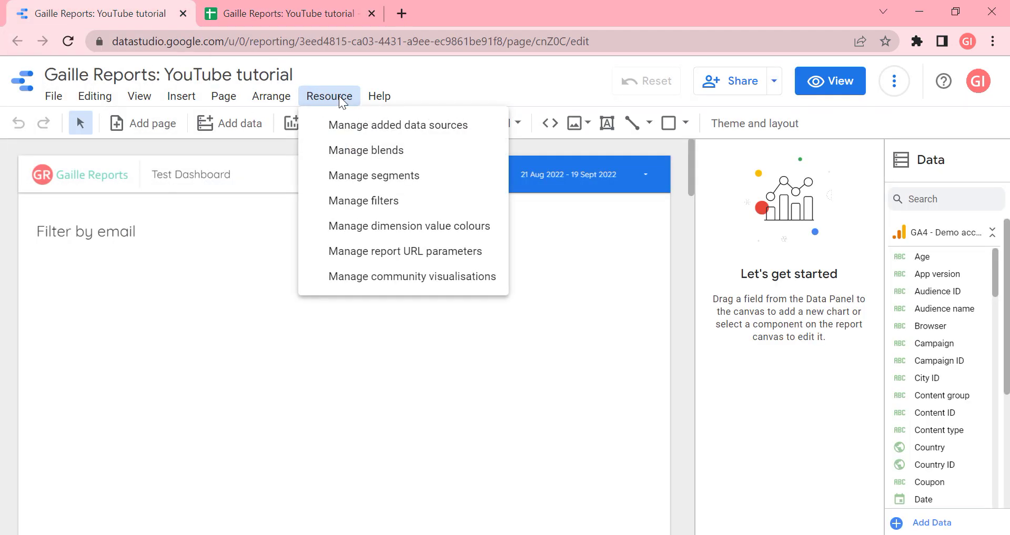
pyautogui.click(317, 126)
pyautogui.click(85, 231)
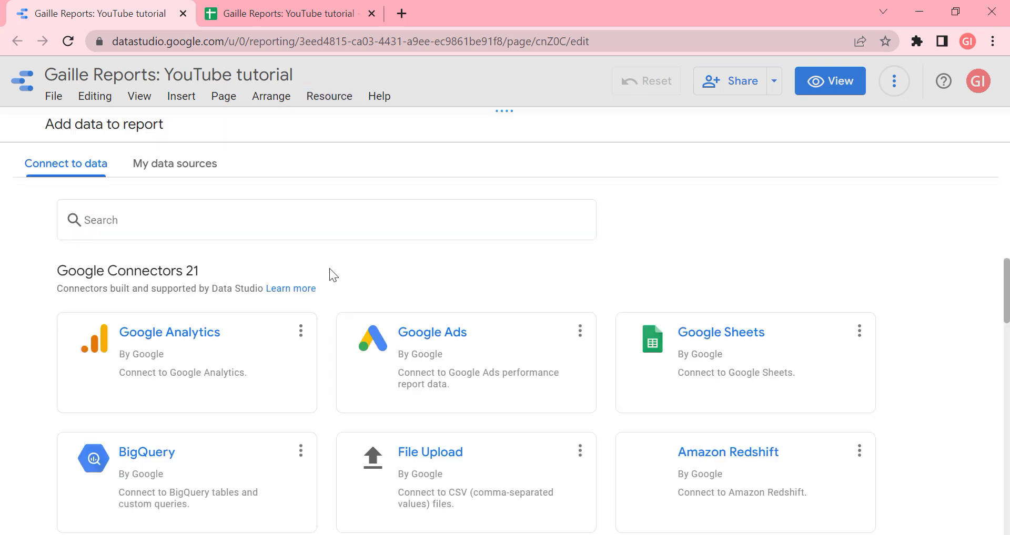
pyautogui.click(734, 379)
pyautogui.click(255, 293)
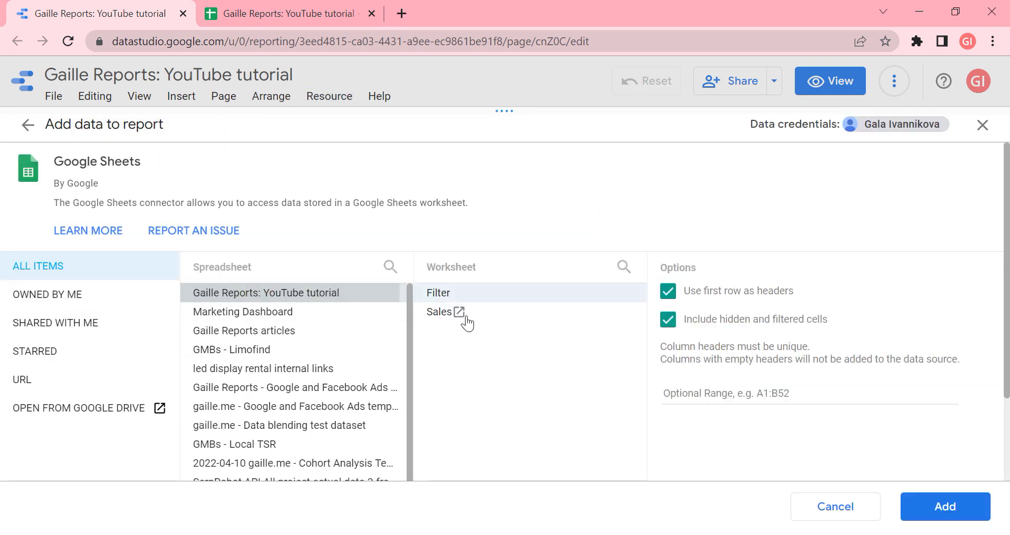
pyautogui.click(431, 316)
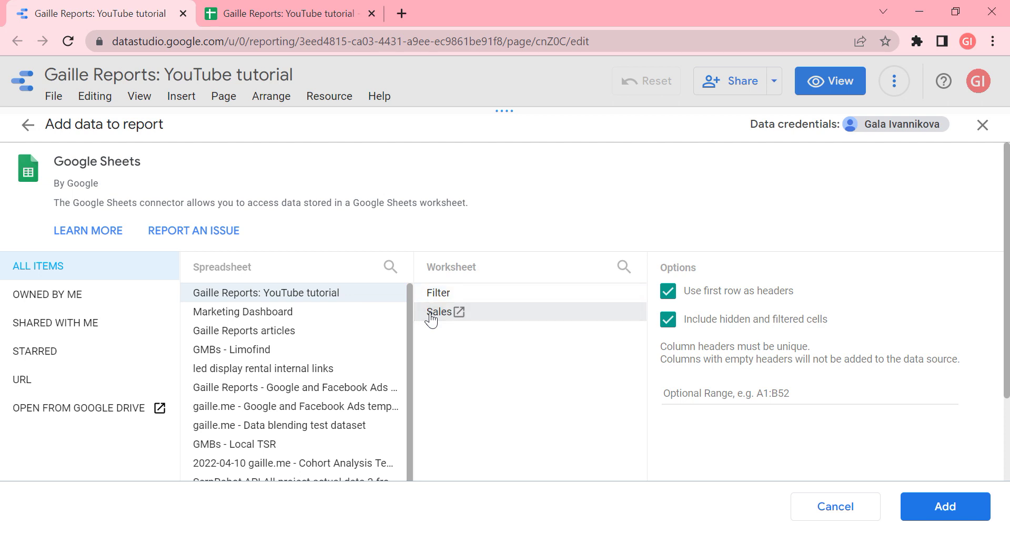
pyautogui.click(939, 518)
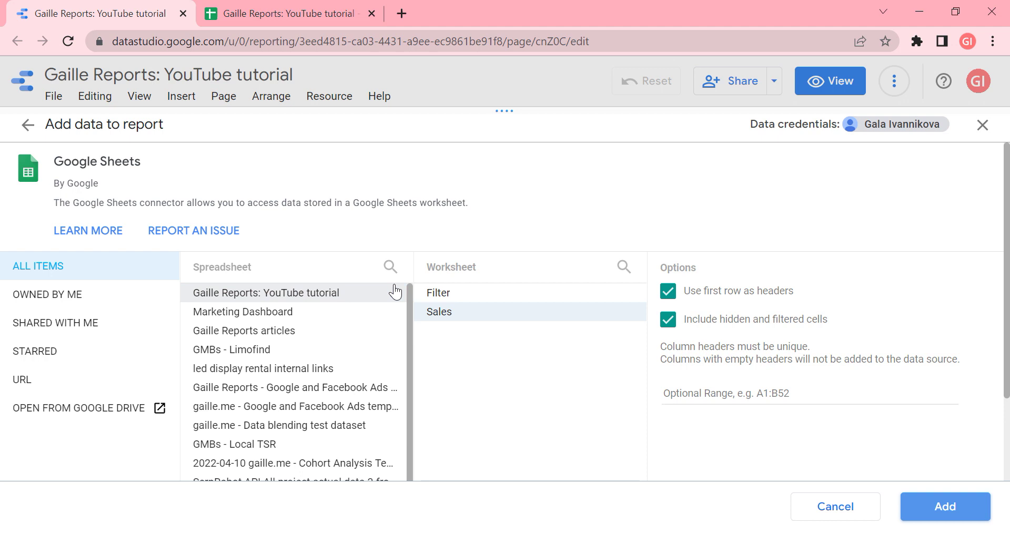
pyautogui.click(946, 512)
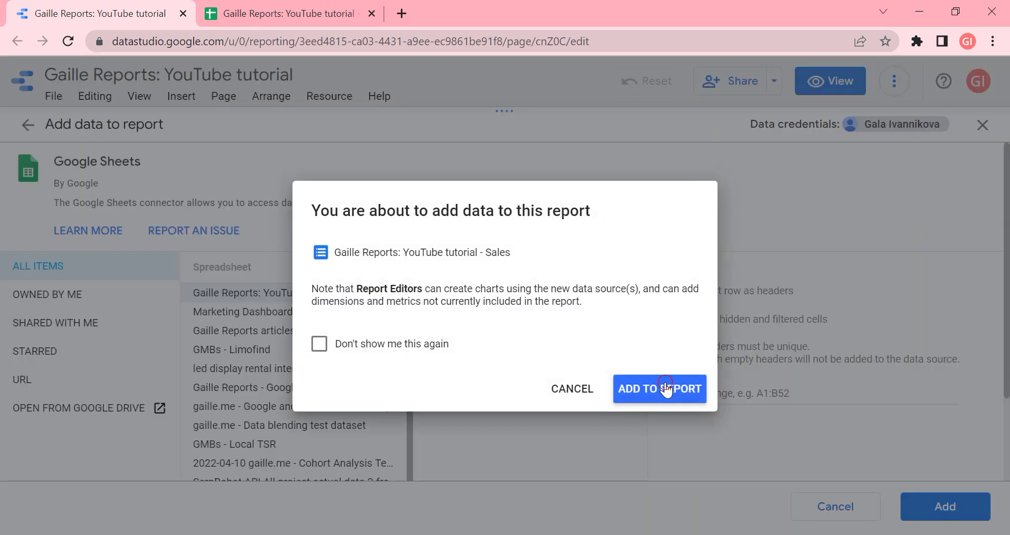
pyautogui.click(666, 389)
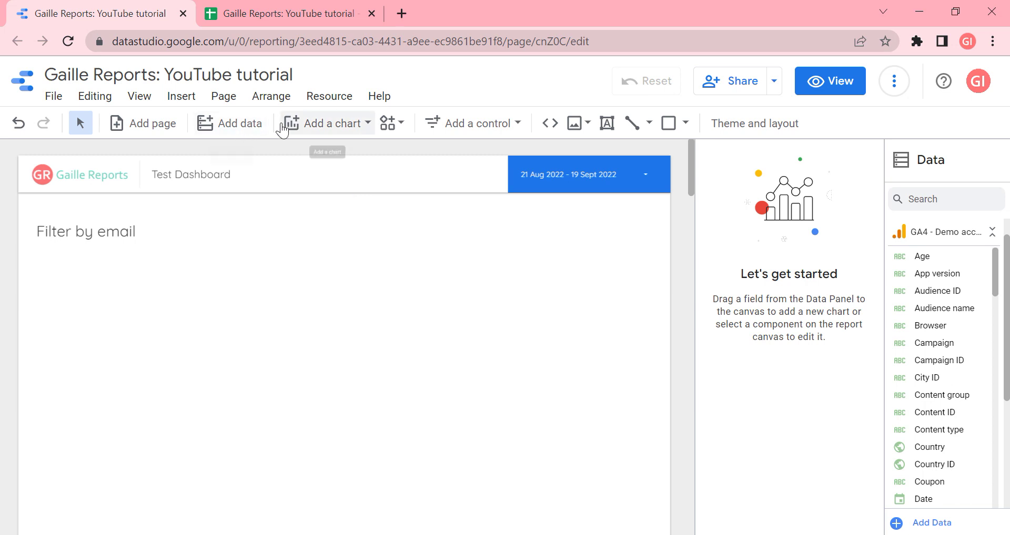
# Step: Place a table chart at the top-left of the canvas and review the added data sources
pyautogui.click(288, 124)
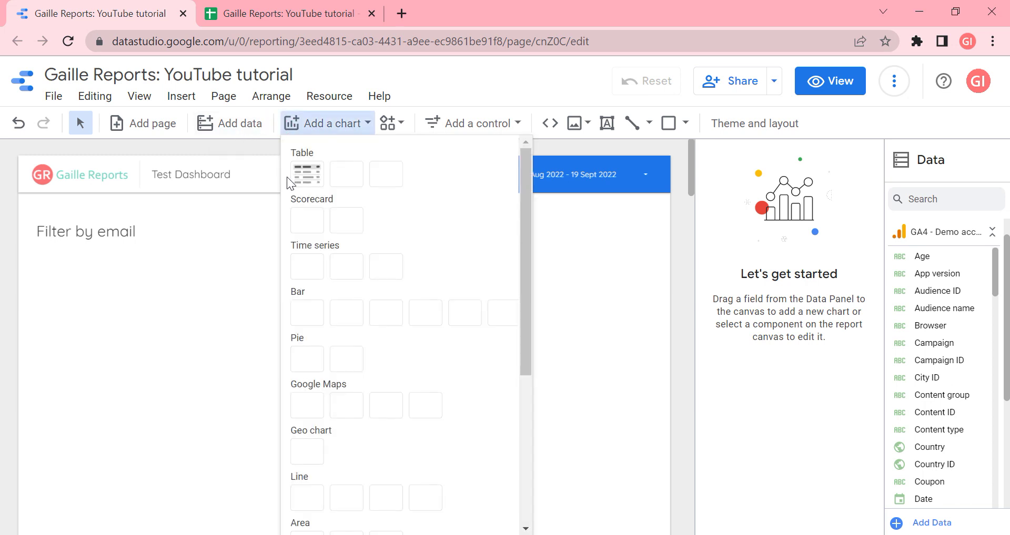
pyautogui.click(318, 176)
pyautogui.click(33, 255)
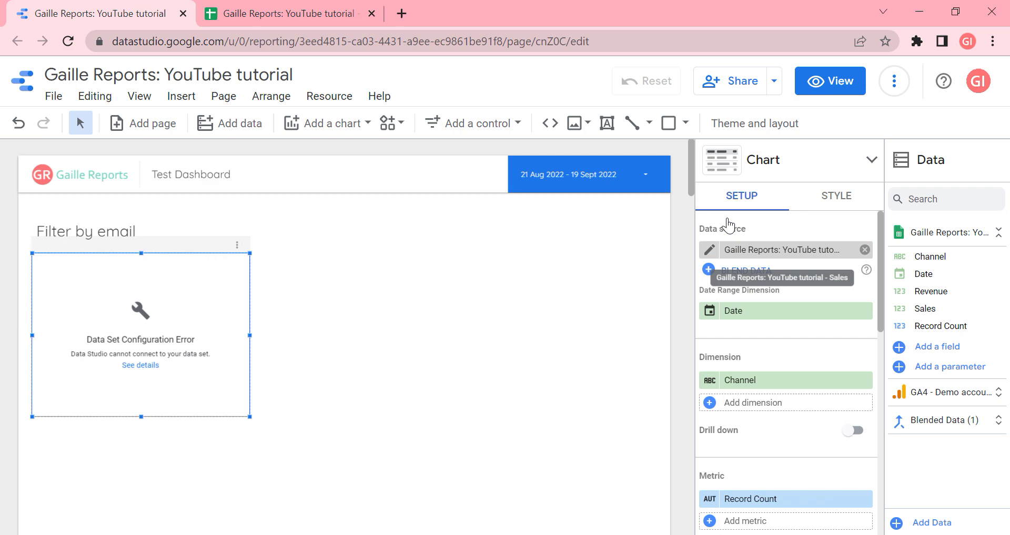
pyautogui.click(327, 97)
pyautogui.click(345, 126)
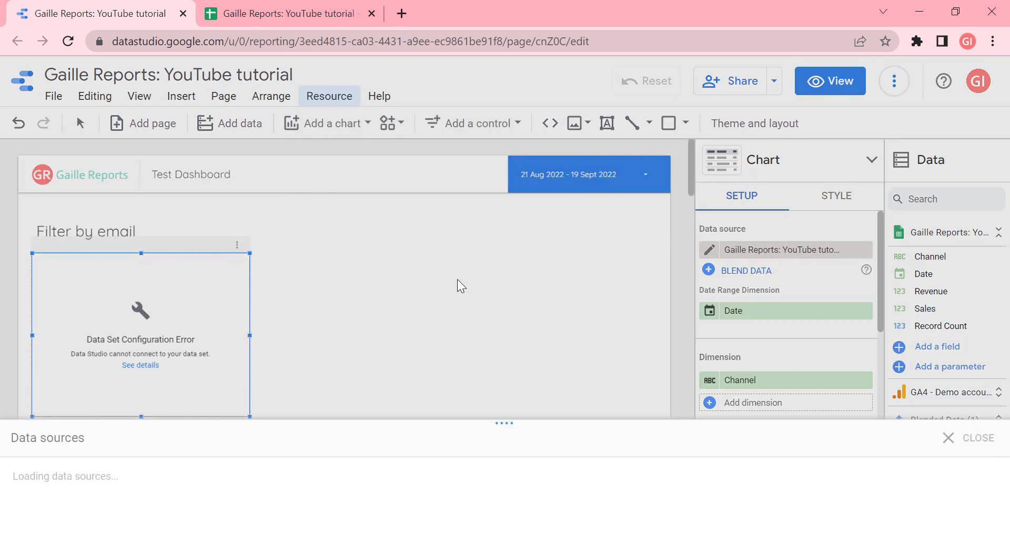
pyautogui.click(970, 127)
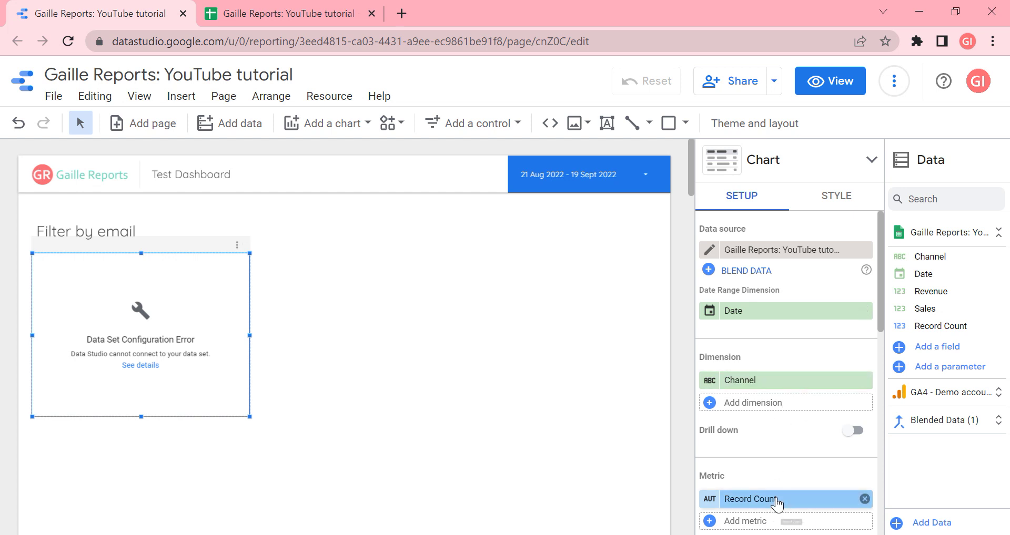
# Step: Set the table to show Sales by Channel, with Date as the date range dimension
pyautogui.click(777, 502)
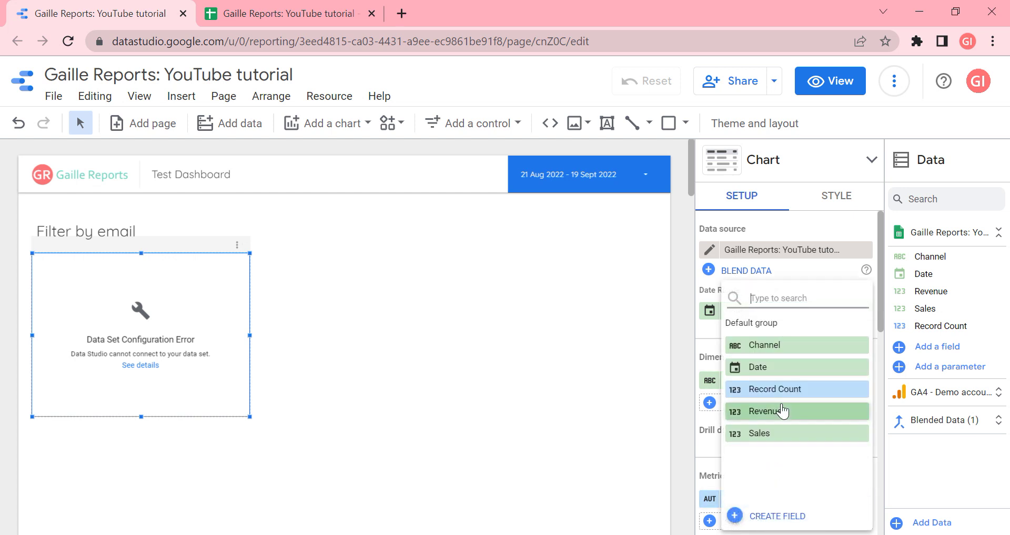
pyautogui.click(771, 436)
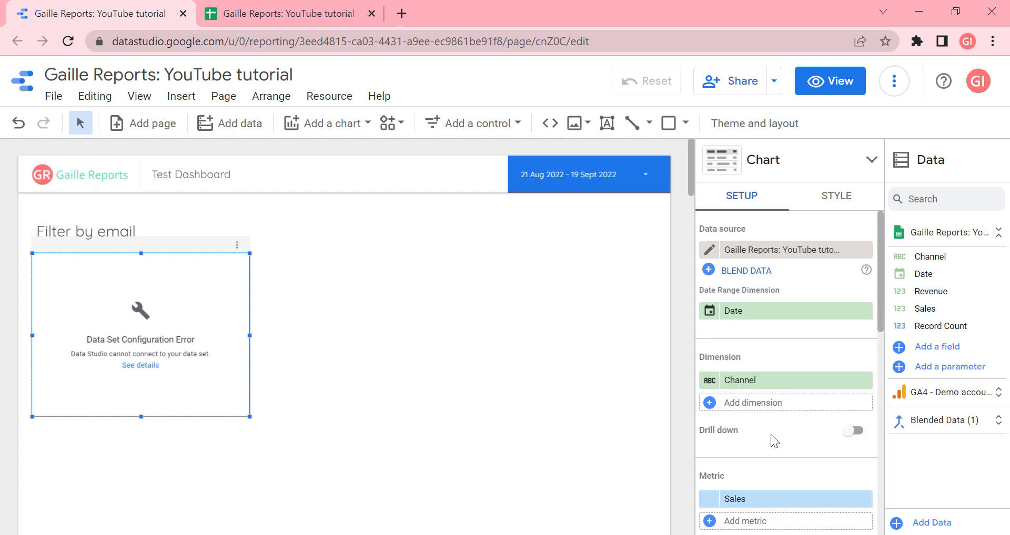
pyautogui.click(781, 386)
pyautogui.click(780, 349)
pyautogui.click(815, 311)
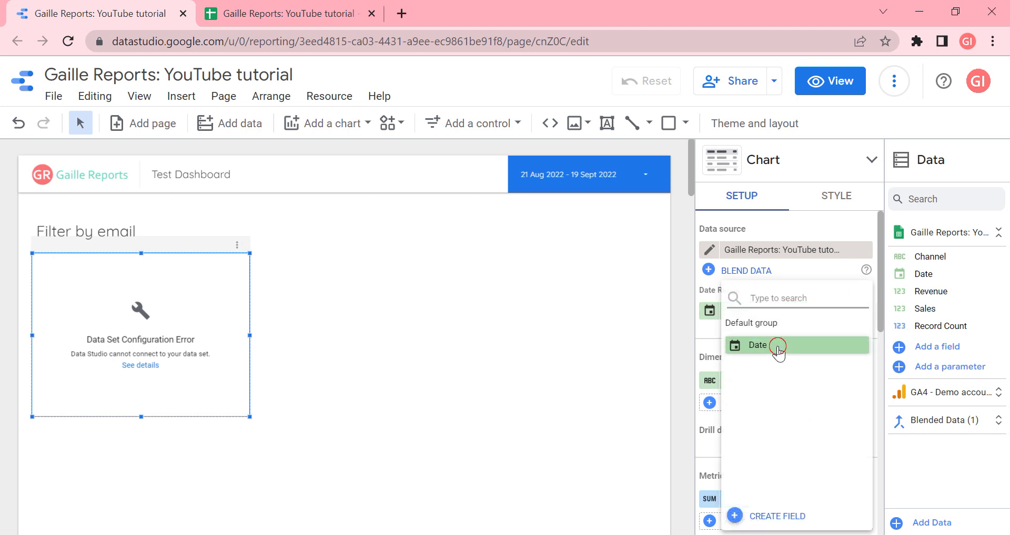
pyautogui.click(784, 346)
# Step: View the email filter box's data set error details, dismiss them, and reload with F5
pyautogui.scroll(-5, 767, 400)
pyautogui.scroll(-4, 778, 451)
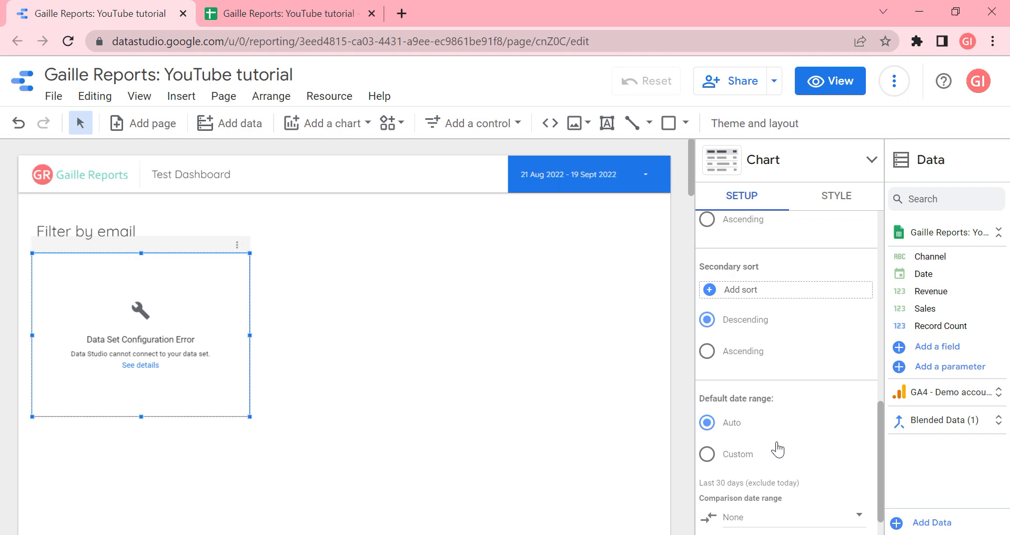
pyautogui.scroll(-5, 780, 449)
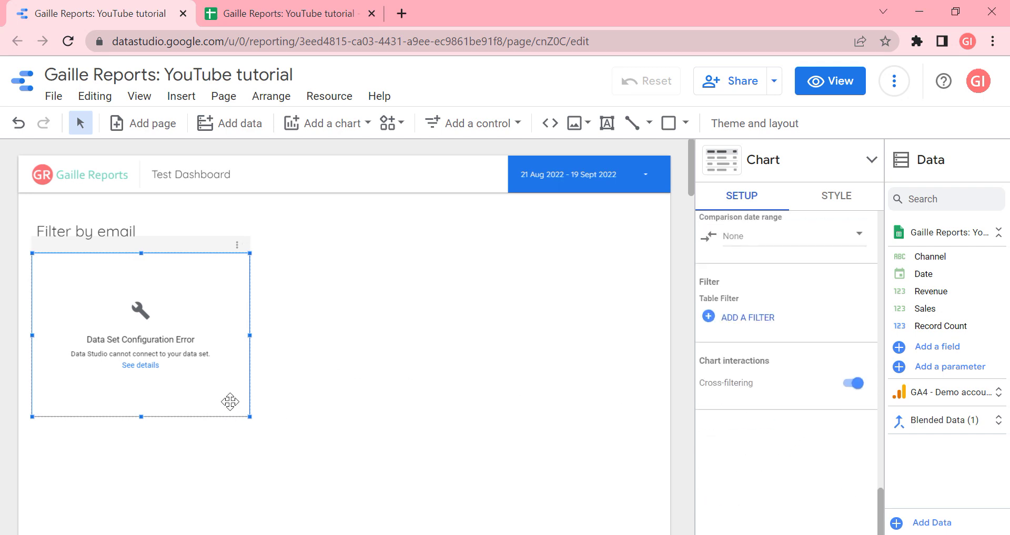
pyautogui.click(141, 365)
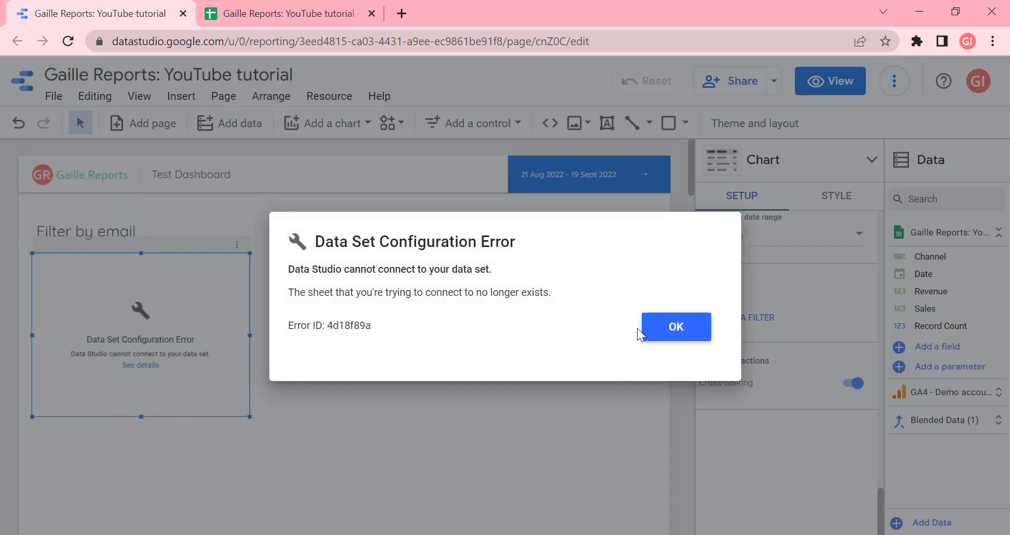
pyautogui.click(656, 327)
pyautogui.press('F5')
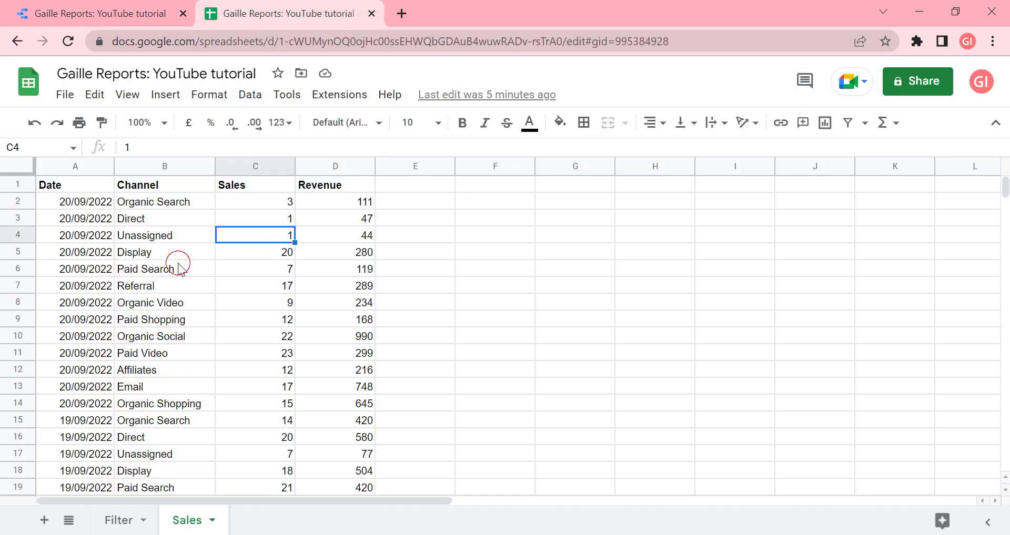
# Step: Check the Sales data down to its last row, then reselect the broken filter box in Data Studio
pyautogui.click(178, 263)
pyautogui.hotkey('ctrl', 'Down')
pyautogui.press('Left')
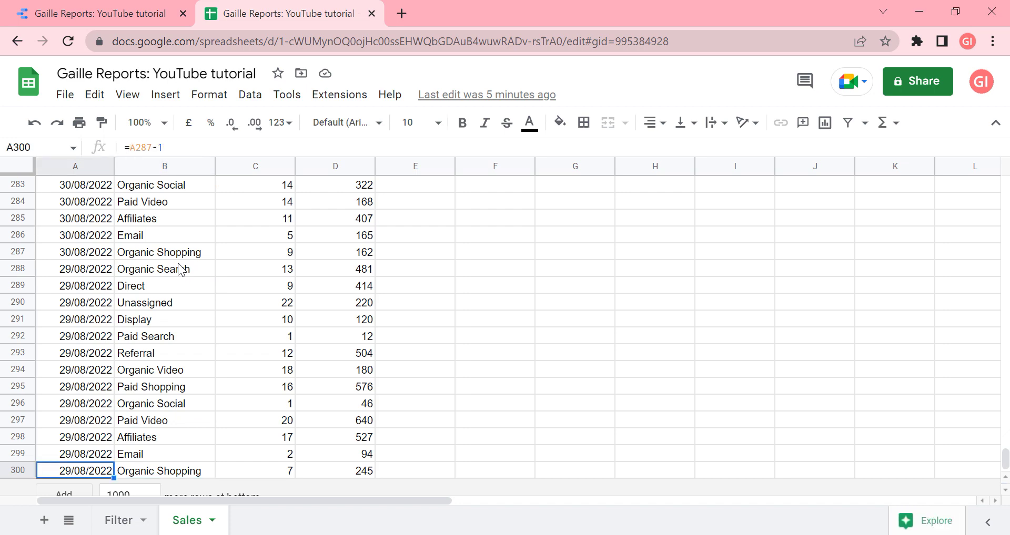
pyautogui.press('Right')
pyautogui.press('Right')
pyautogui.hotkey('ctrl', 'Up')
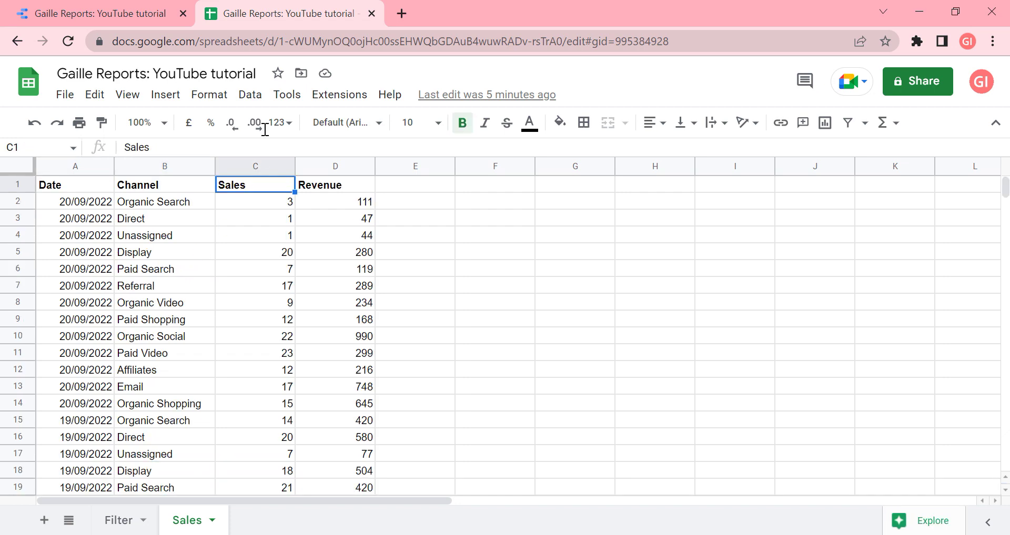
pyautogui.click(132, 13)
pyautogui.click(143, 377)
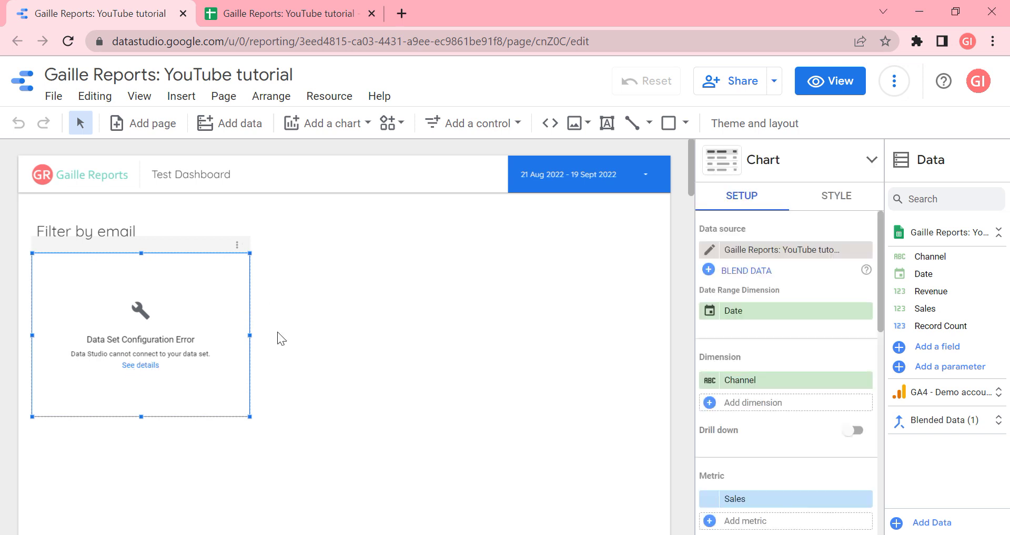
pyautogui.click(709, 250)
pyautogui.click(66, 325)
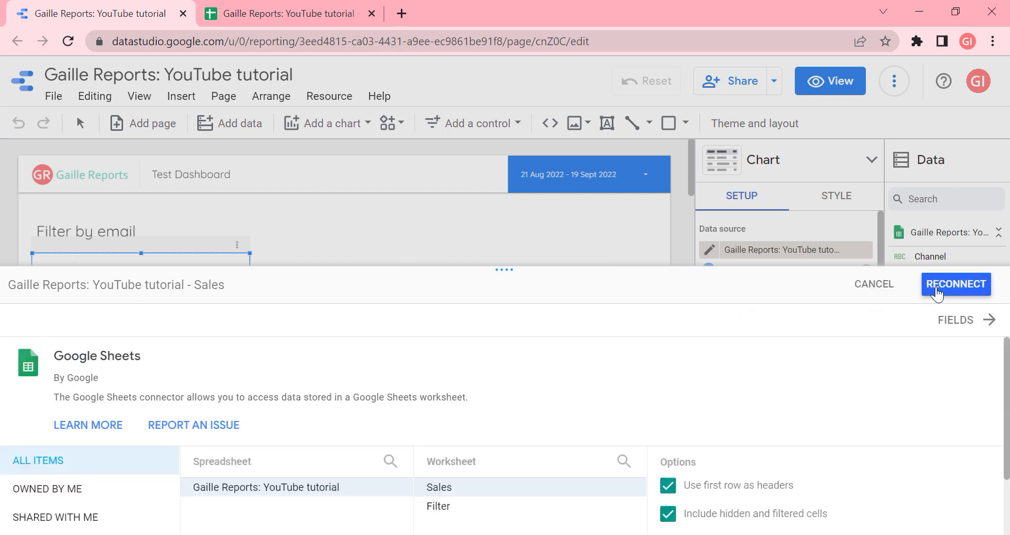
pyautogui.click(937, 292)
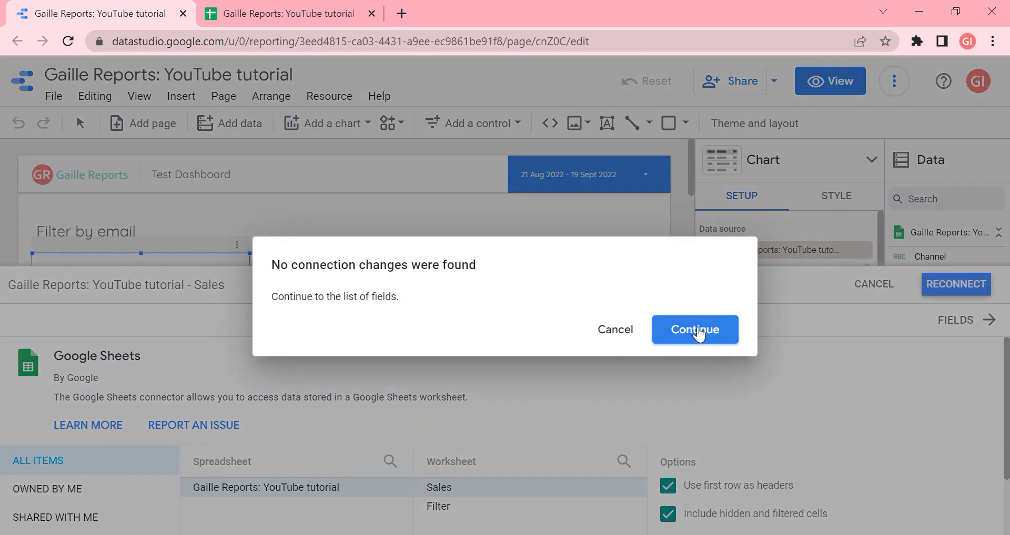
pyautogui.click(693, 337)
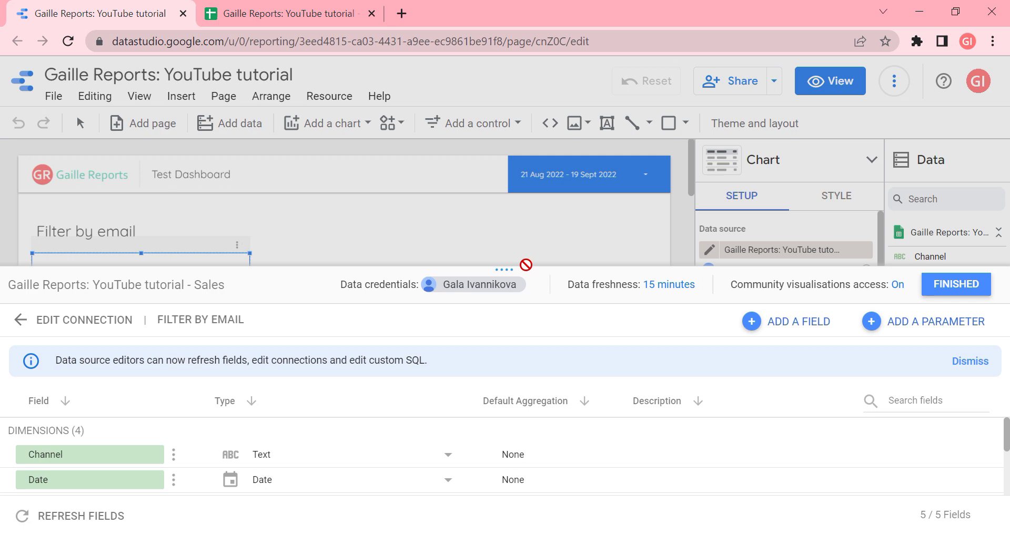
pyautogui.moveTo(522, 268); pyautogui.dragTo(530, 220)
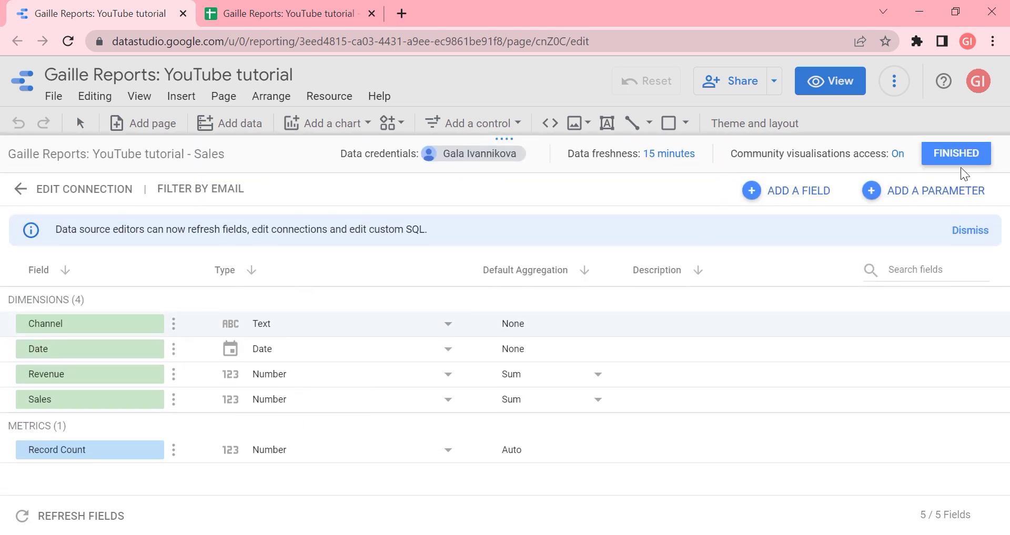
pyautogui.click(953, 156)
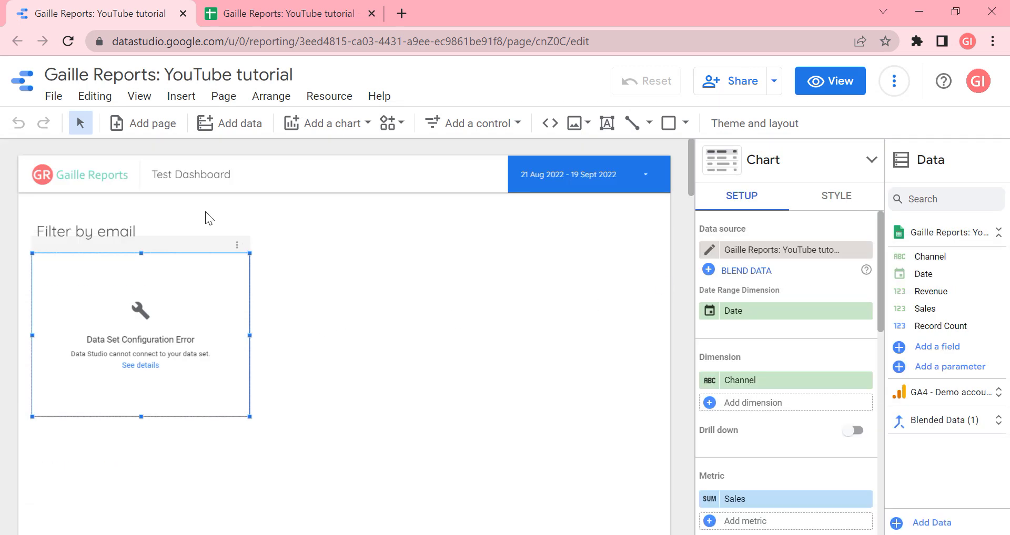
# Step: Add a time series chart beside the filter box and delete the broken filter box
pyautogui.click(299, 126)
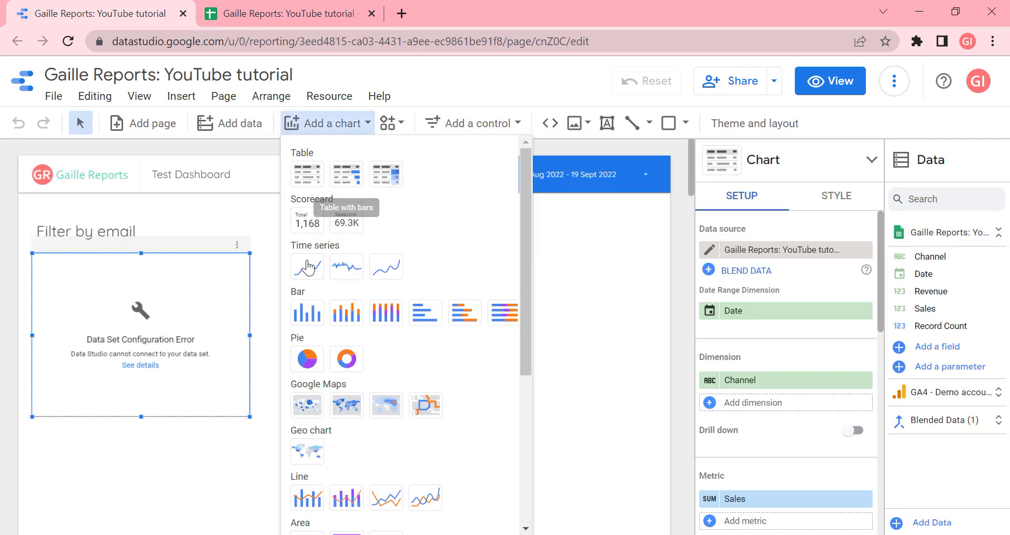
pyautogui.click(275, 266)
pyautogui.click(260, 254)
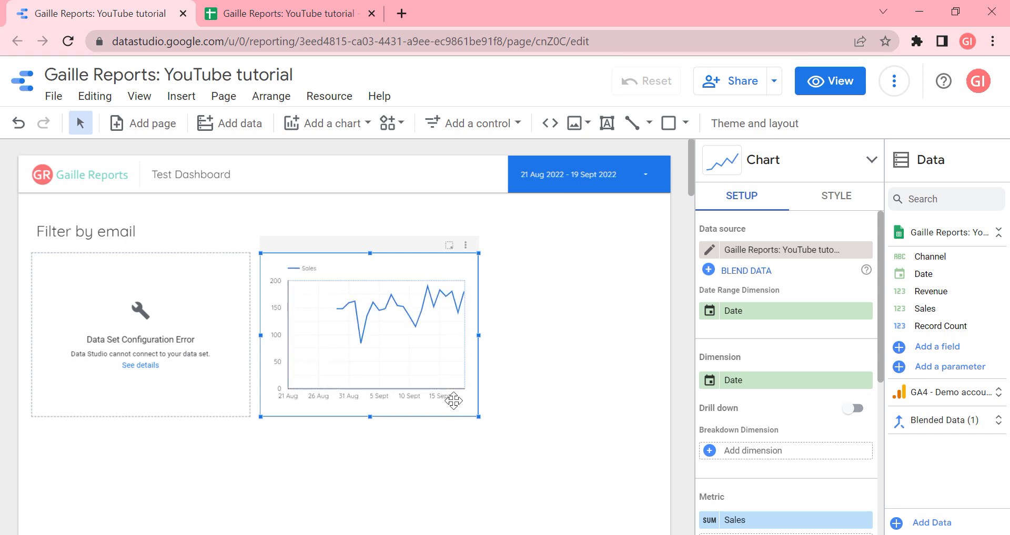
pyautogui.click(231, 265)
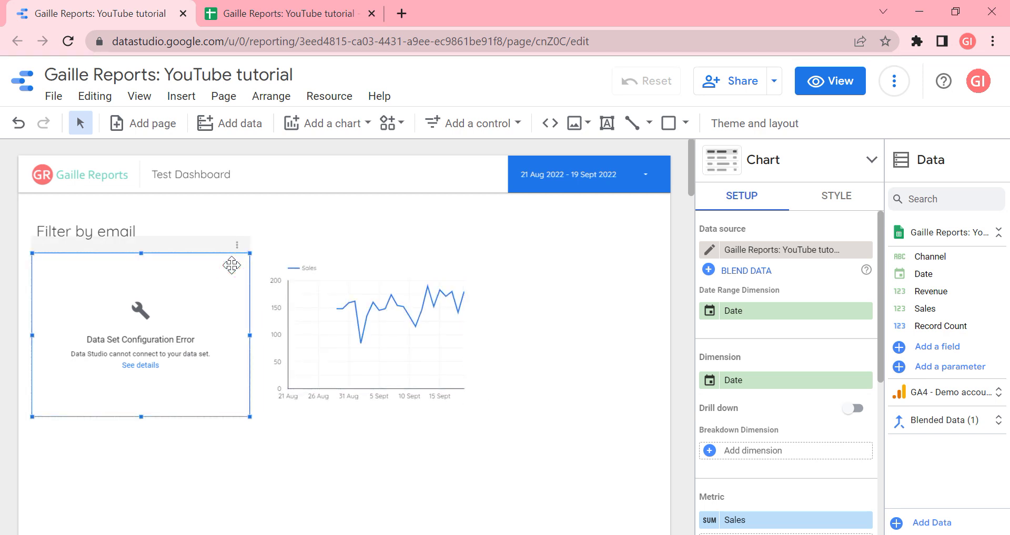
pyautogui.press('Delete')
# Step: Place a new table where the filter box was, showing Sales by Date
pyautogui.click(321, 123)
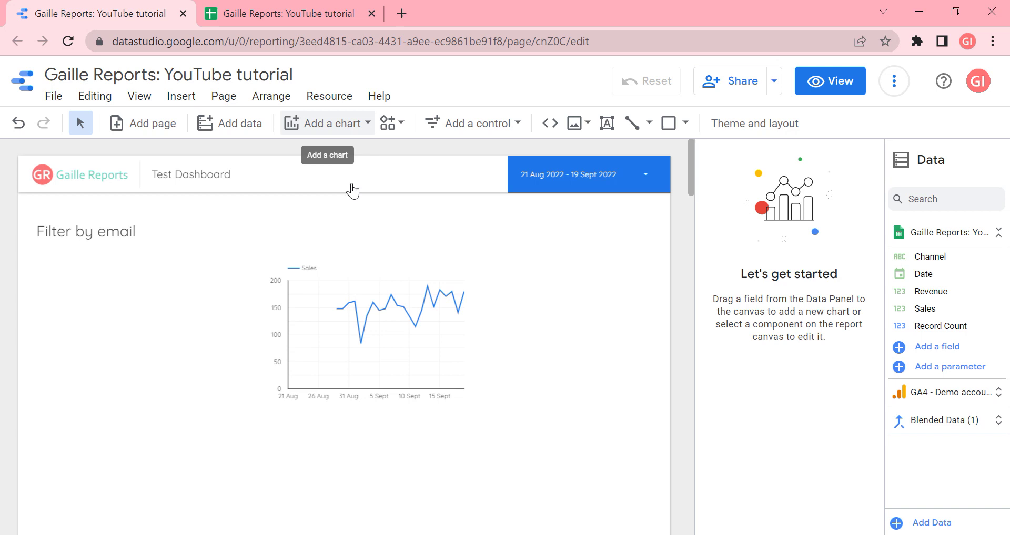
pyautogui.click(313, 184)
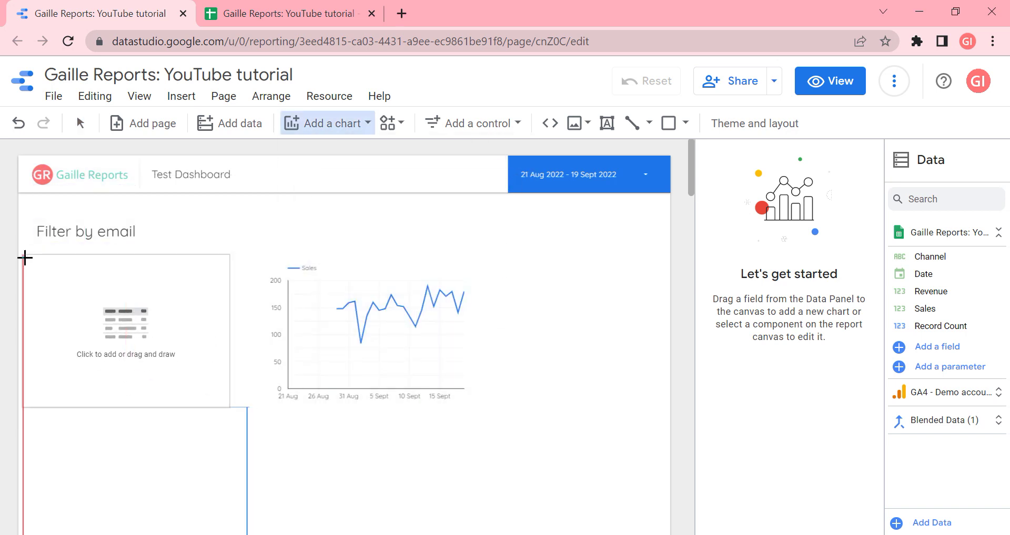
pyautogui.click(35, 261)
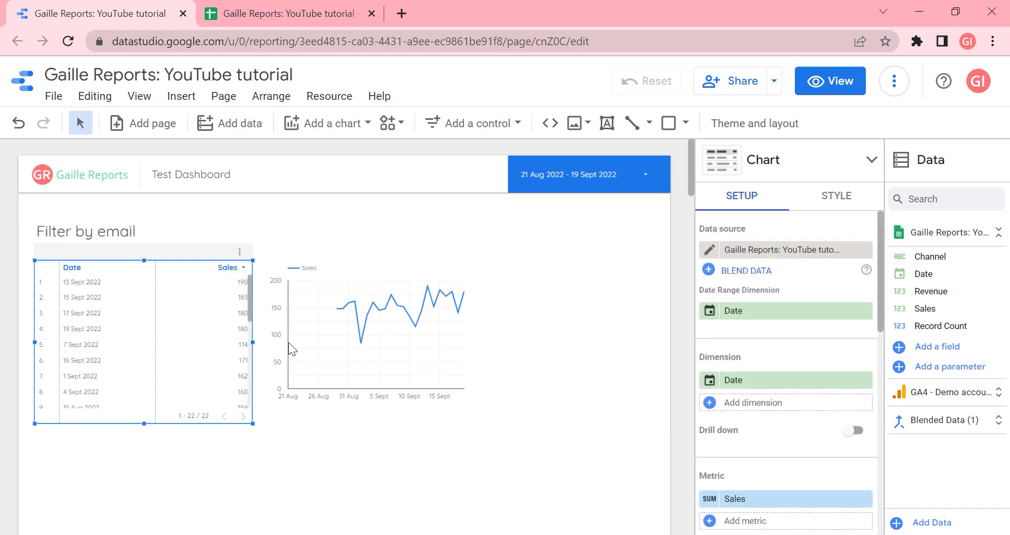
pyautogui.click(383, 355)
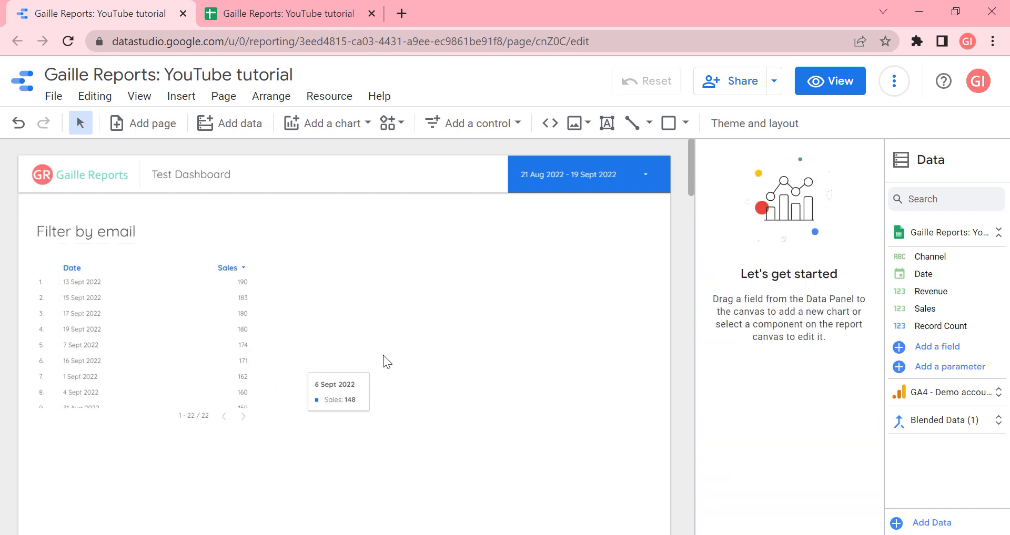
pyautogui.click(104, 341)
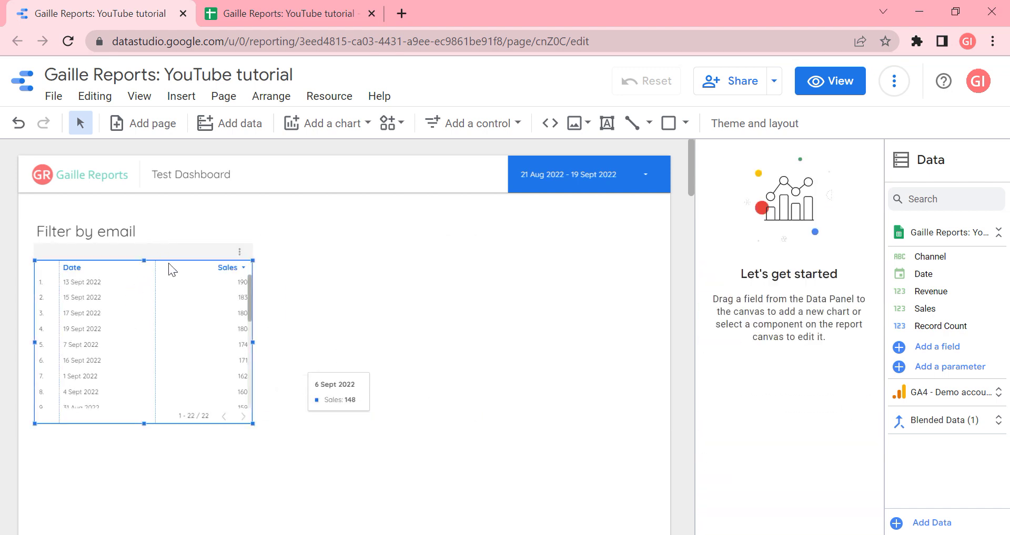
# Step: Align the table under the Filter by email heading, group it by Channel, and add Revenue
pyautogui.moveTo(168, 263); pyautogui.dragTo(171, 261)
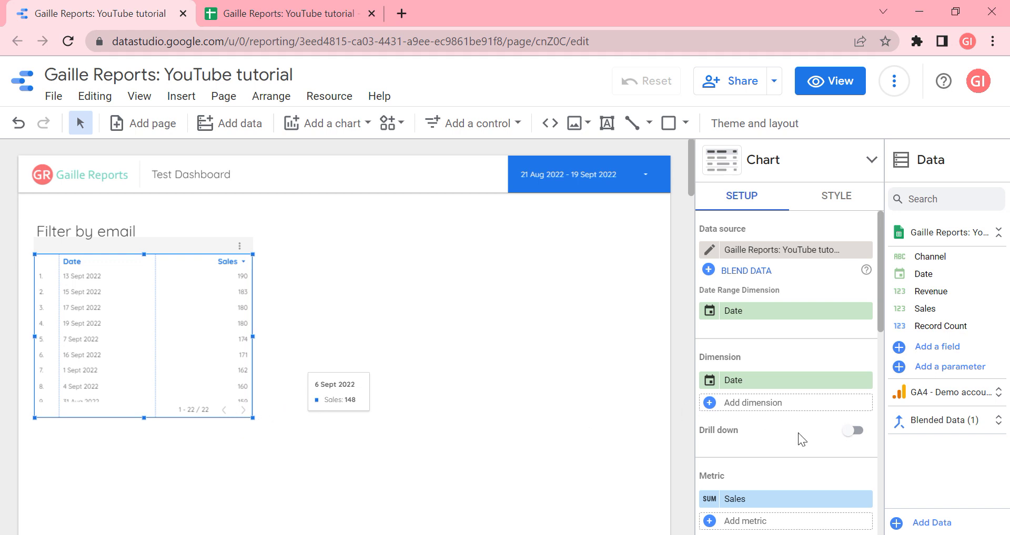
pyautogui.click(759, 384)
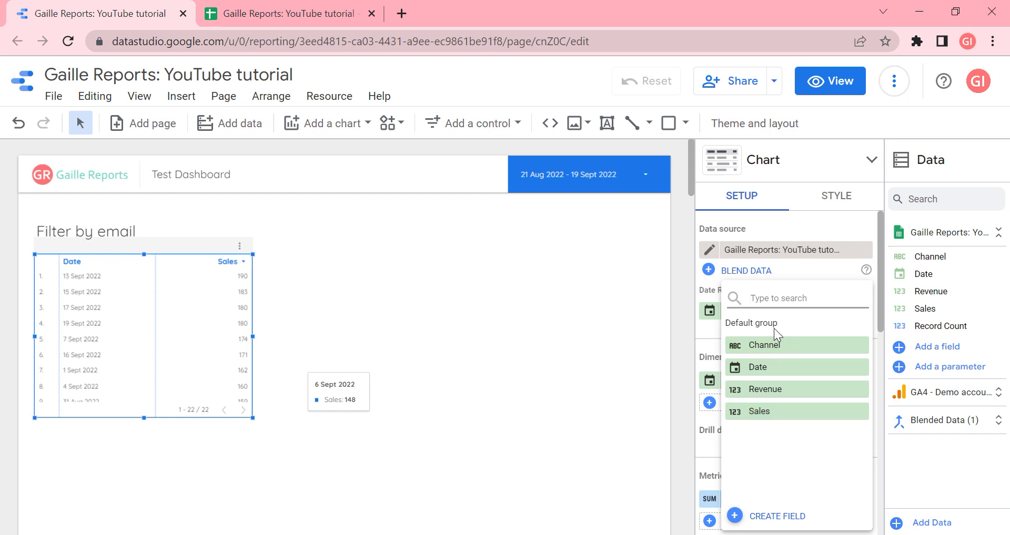
pyautogui.click(777, 344)
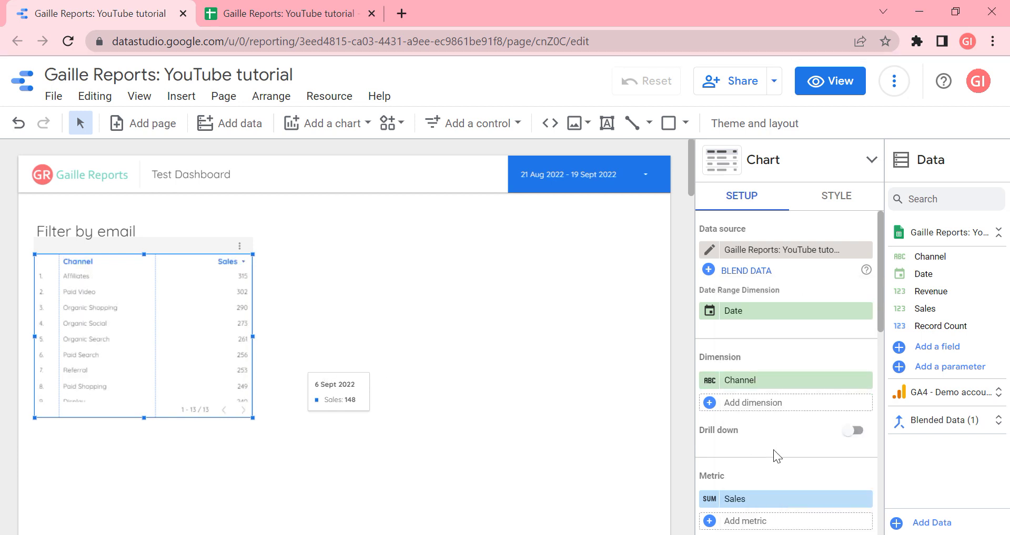
pyautogui.click(771, 521)
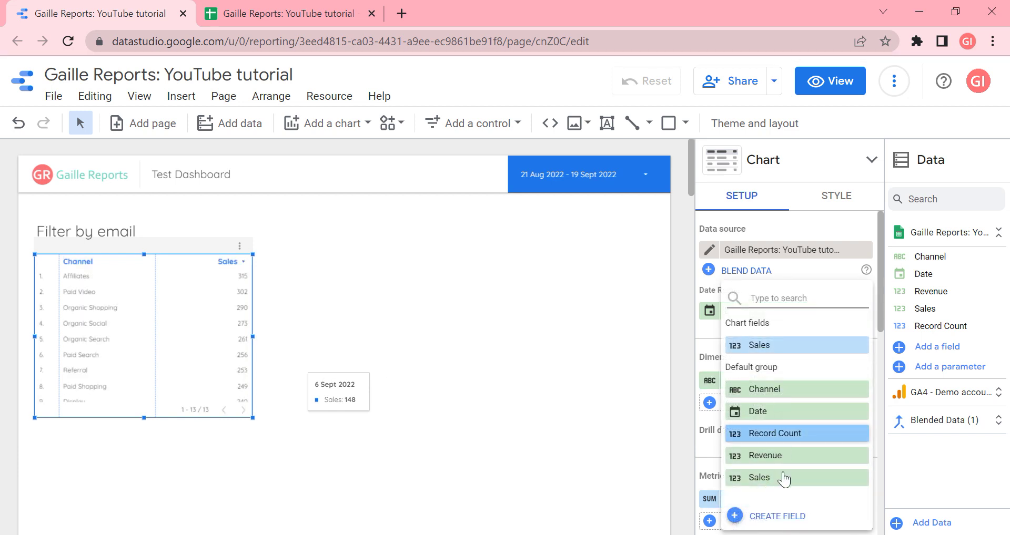
pyautogui.click(781, 453)
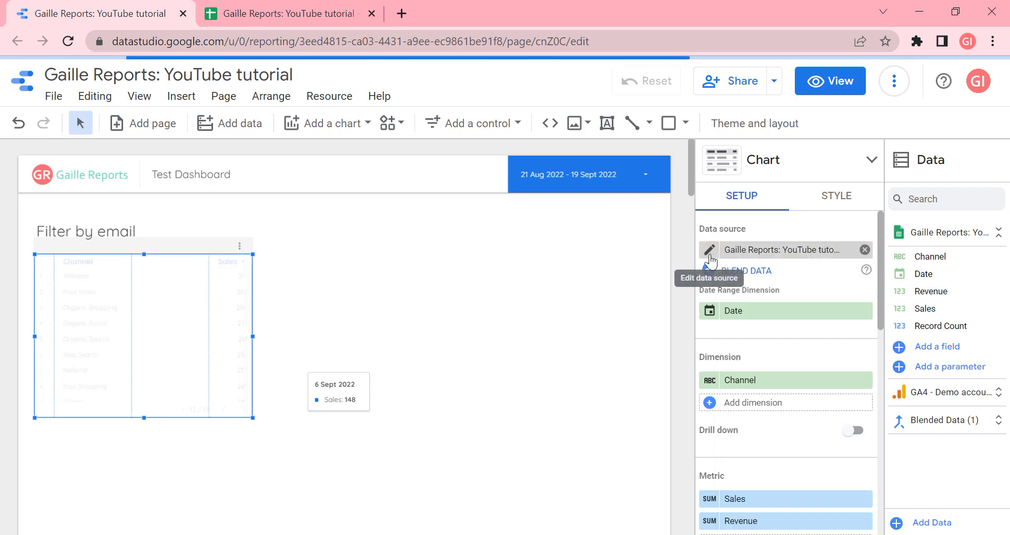
# Step: In the data source editor, set Revenue's type to Currency, USD - US Dollar
pyautogui.click(707, 249)
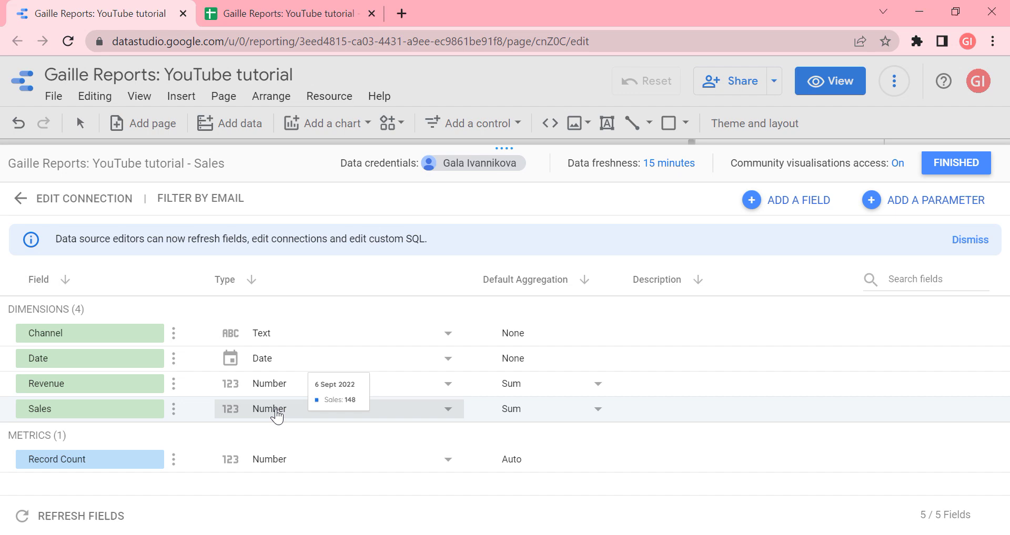
pyautogui.click(297, 387)
pyautogui.moveTo(279, 481)
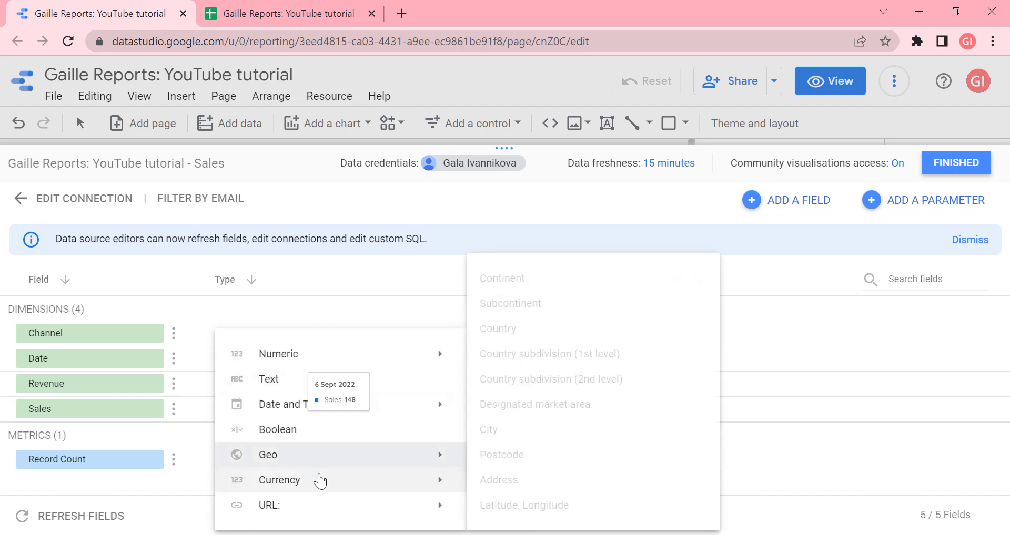
pyautogui.scroll(-15, 599, 391)
pyautogui.scroll(-5, 558, 415)
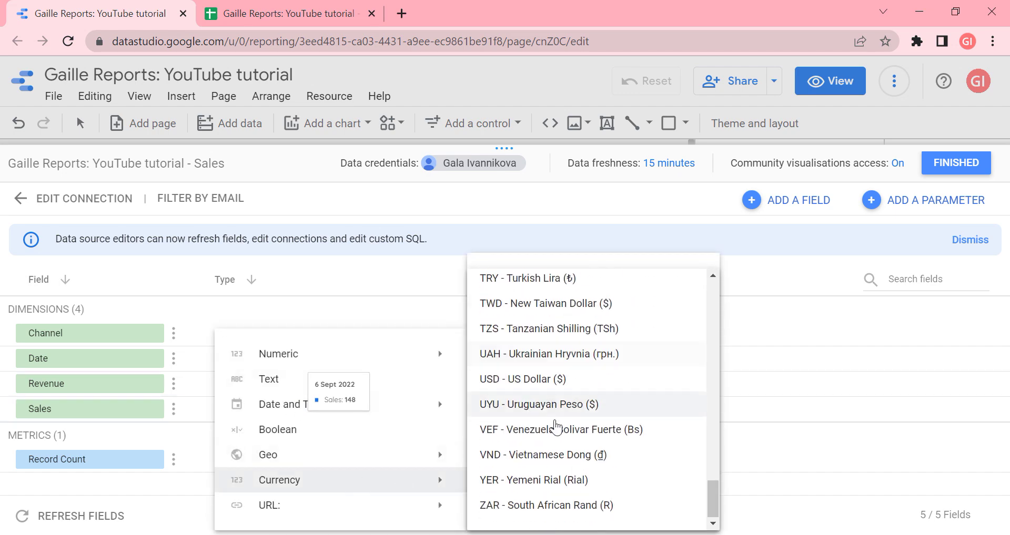
pyautogui.press('Return')
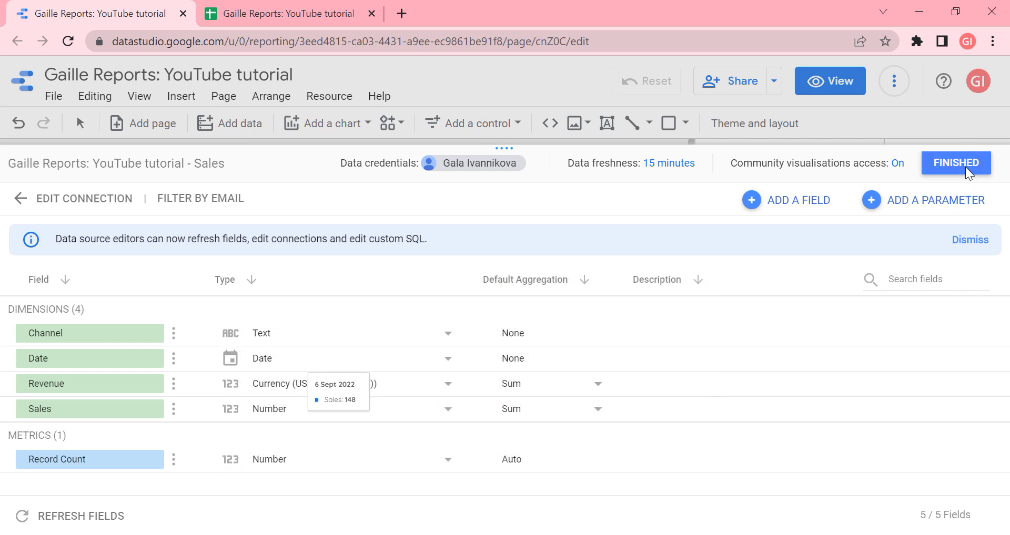
pyautogui.click(956, 163)
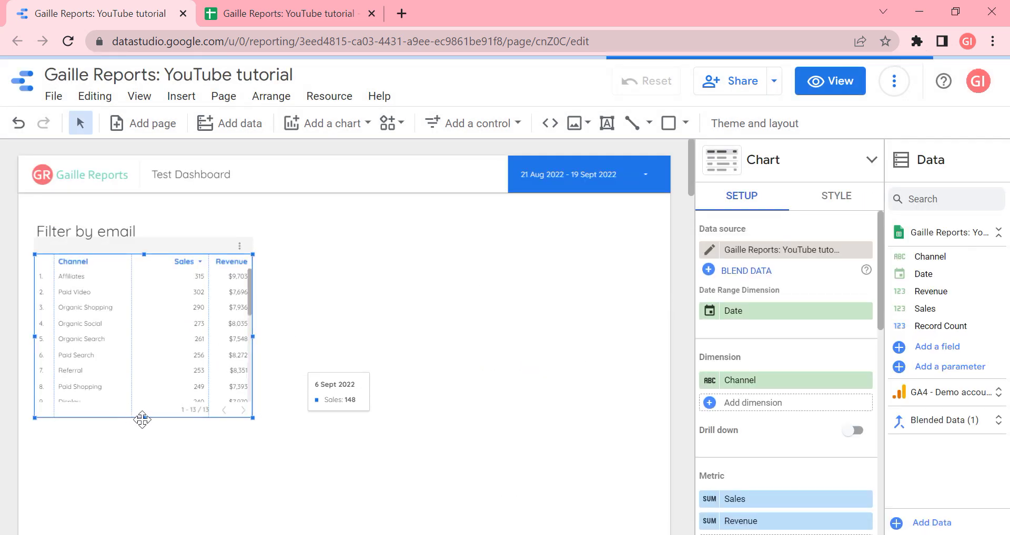
# Step: Enlarge the channel table, widen its Revenue column, and duplicate it with Ctrl+D
pyautogui.moveTo(143, 417)
pyautogui.mouseDown()
pyautogui.moveTo(140, 506)
pyautogui.moveTo(128, 472)
pyautogui.mouseUp()
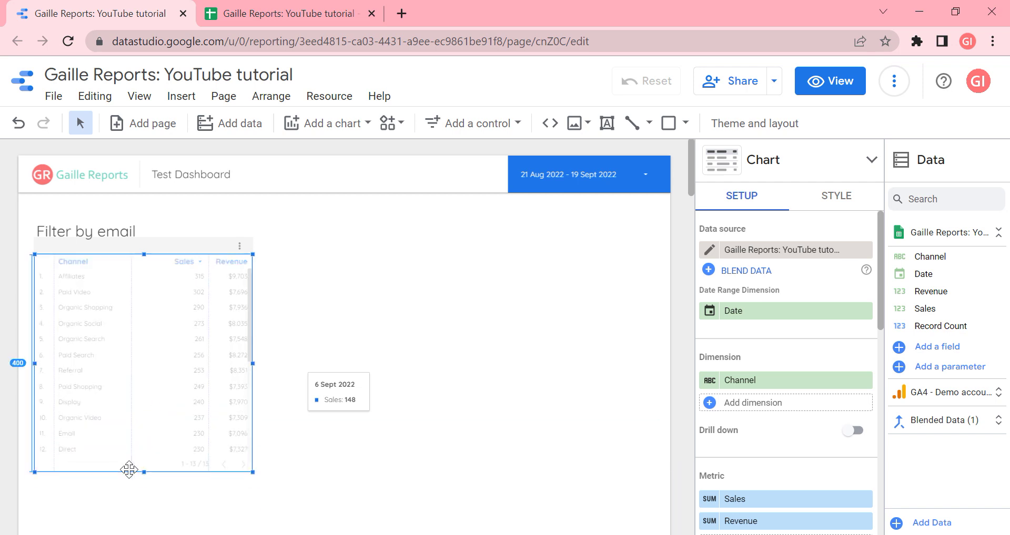
pyautogui.moveTo(252, 364); pyautogui.dragTo(289, 363)
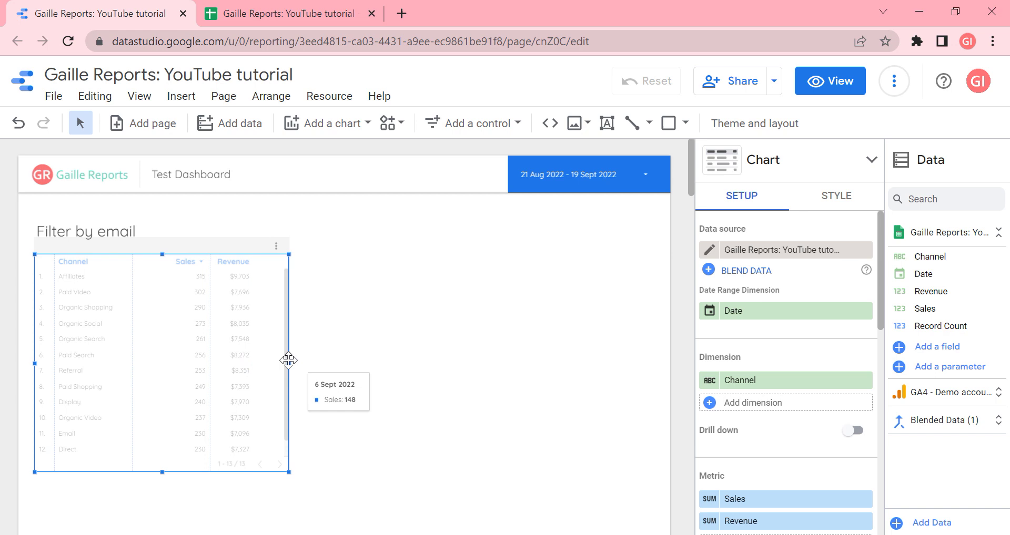
pyautogui.moveTo(238, 330); pyautogui.dragTo(221, 329)
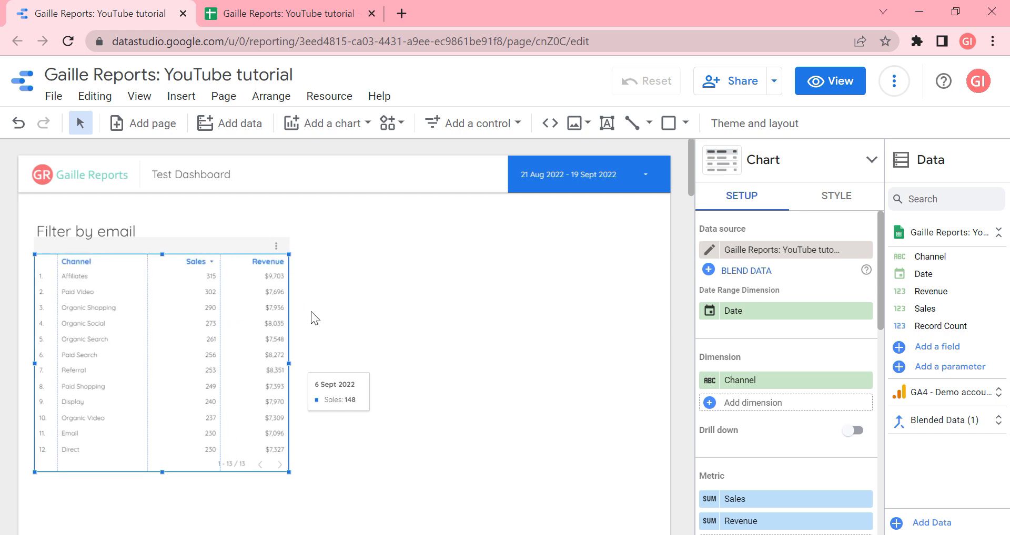
pyautogui.hotkey('ctrl', 'd')
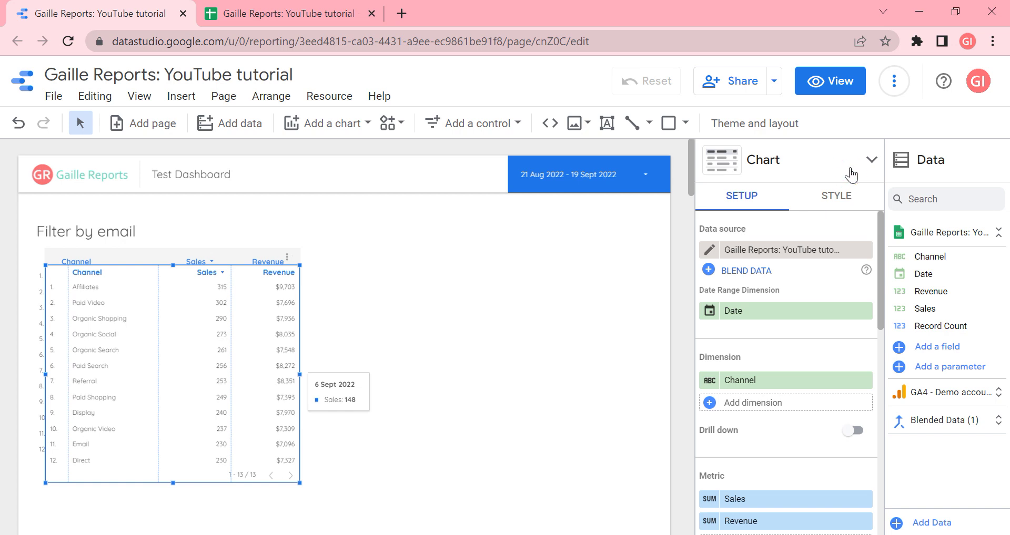
# Step: Convert the copied table into a bar chart beside the table and remove its Sales metric
pyautogui.click(847, 174)
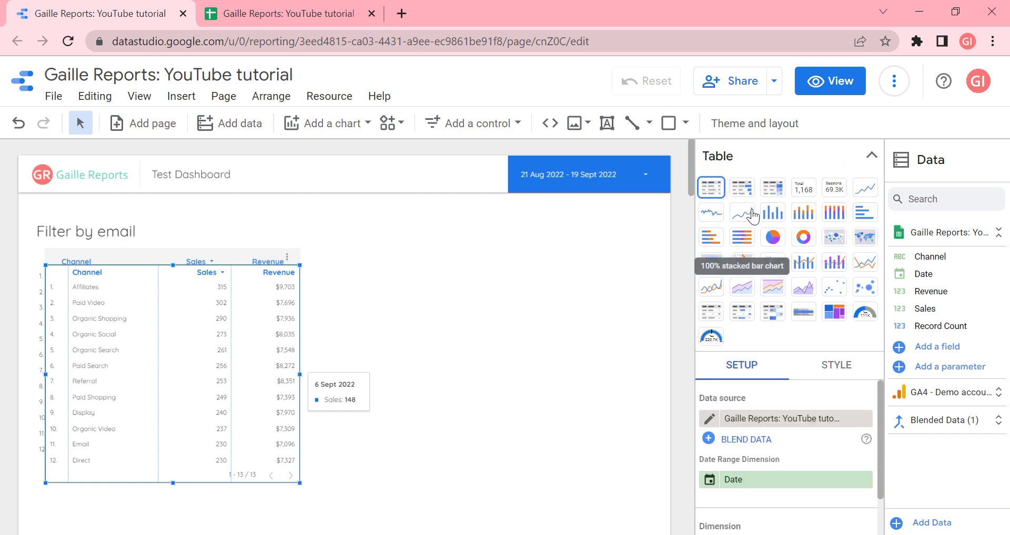
pyautogui.click(864, 213)
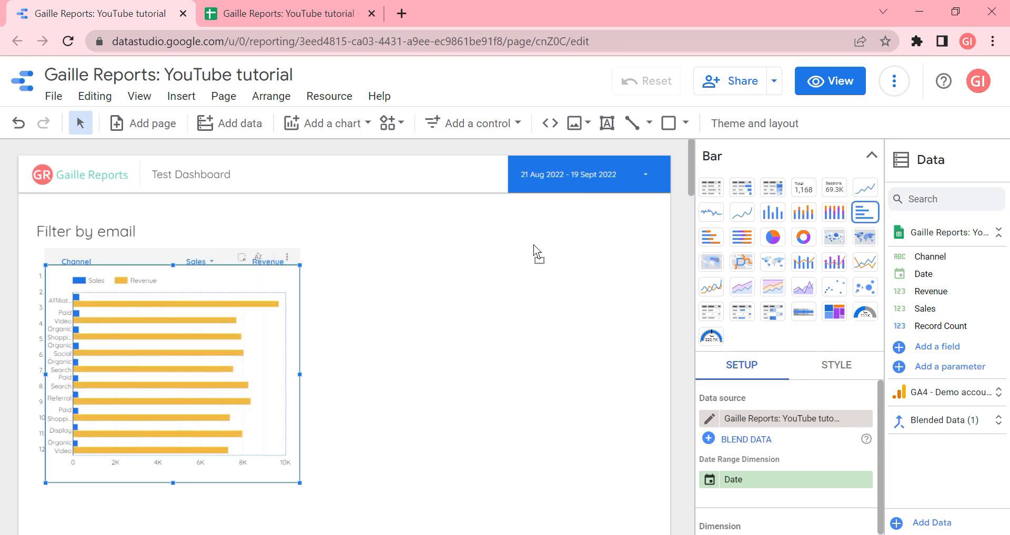
pyautogui.moveTo(534, 247)
pyautogui.mouseDown()
pyautogui.moveTo(547, 265)
pyautogui.moveTo(560, 242)
pyautogui.mouseUp()
pyautogui.click(866, 160)
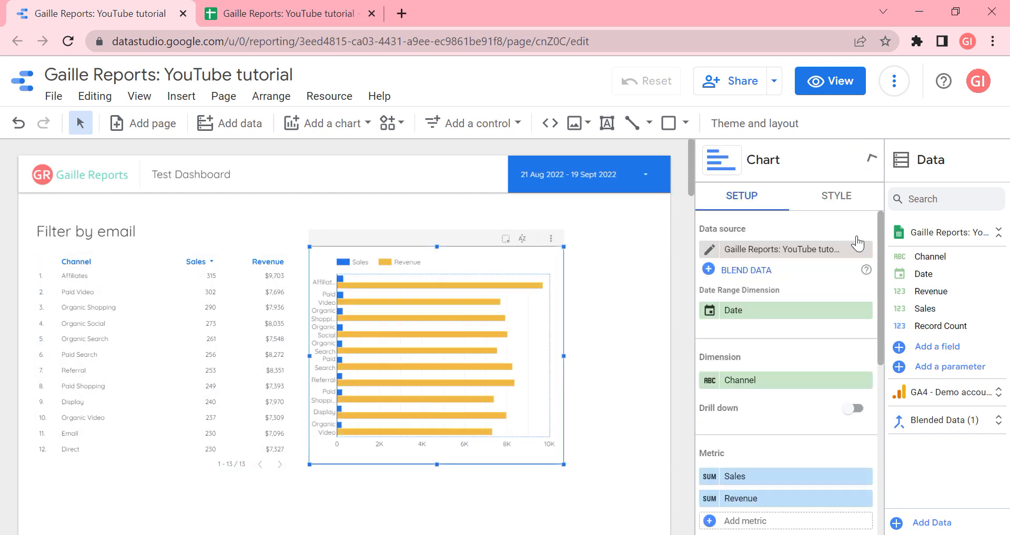
pyautogui.scroll(-3, 780, 447)
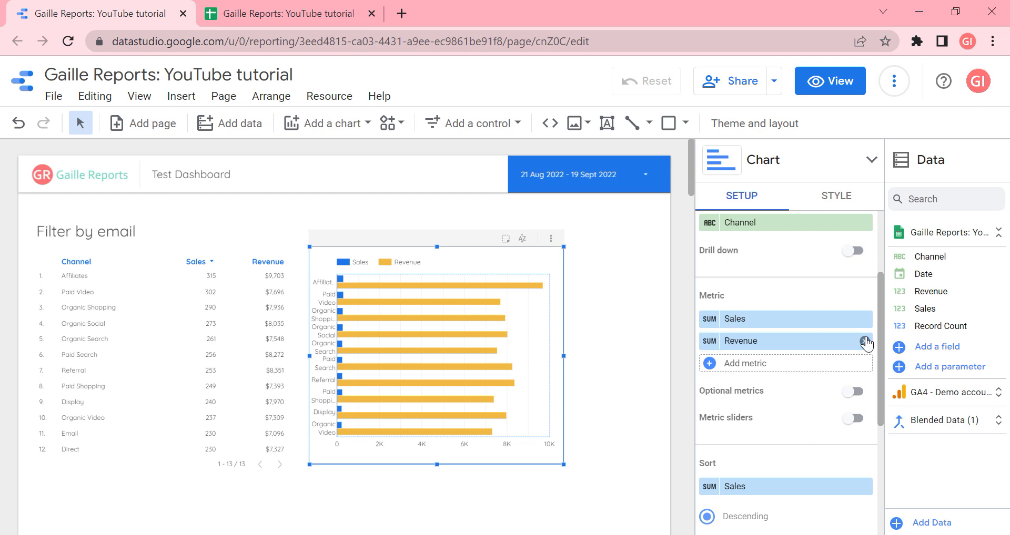
pyautogui.click(865, 317)
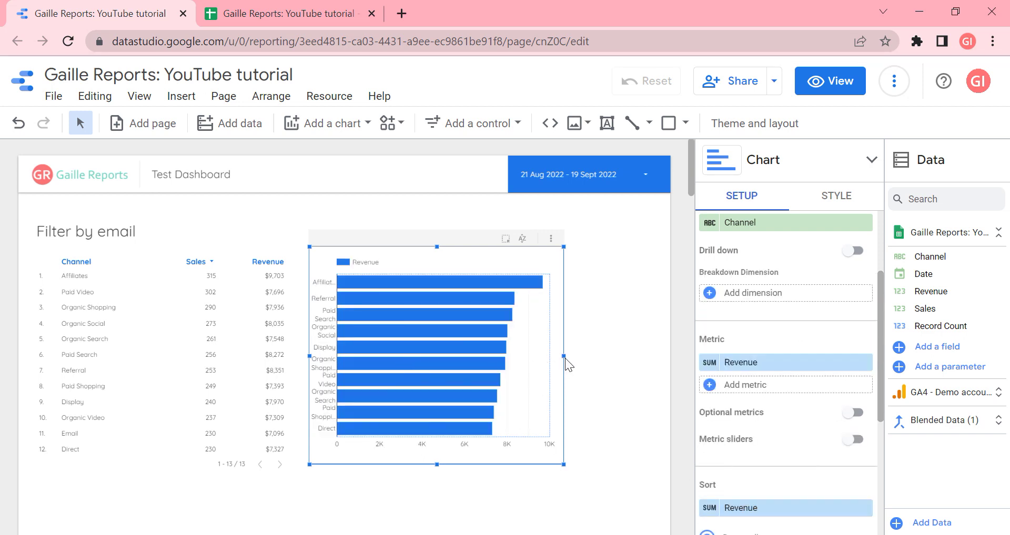
# Step: Widen the bar chart and its channel-label area, then nudge it down slightly
pyautogui.moveTo(564, 356); pyautogui.dragTo(629, 368)
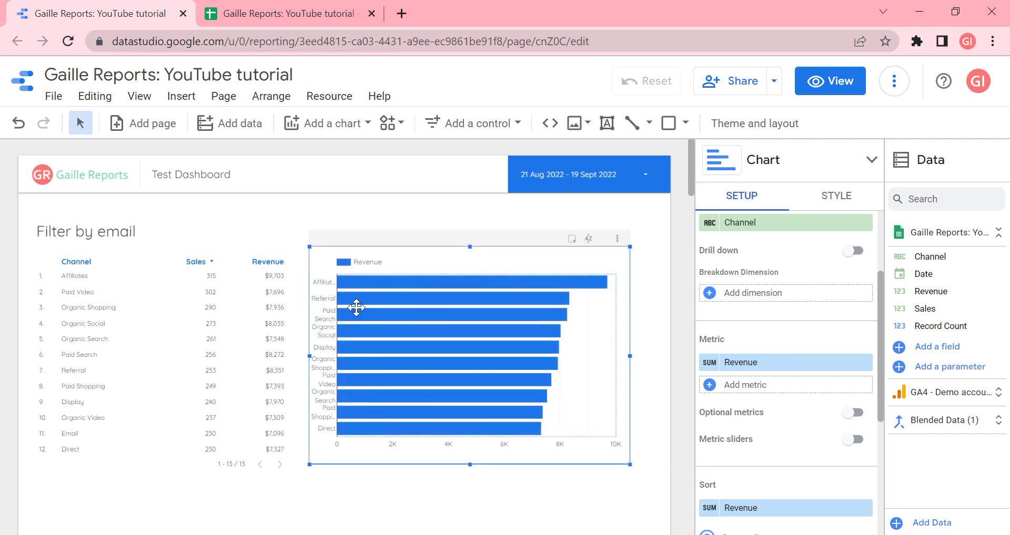
pyautogui.click(345, 282)
pyautogui.click(339, 284)
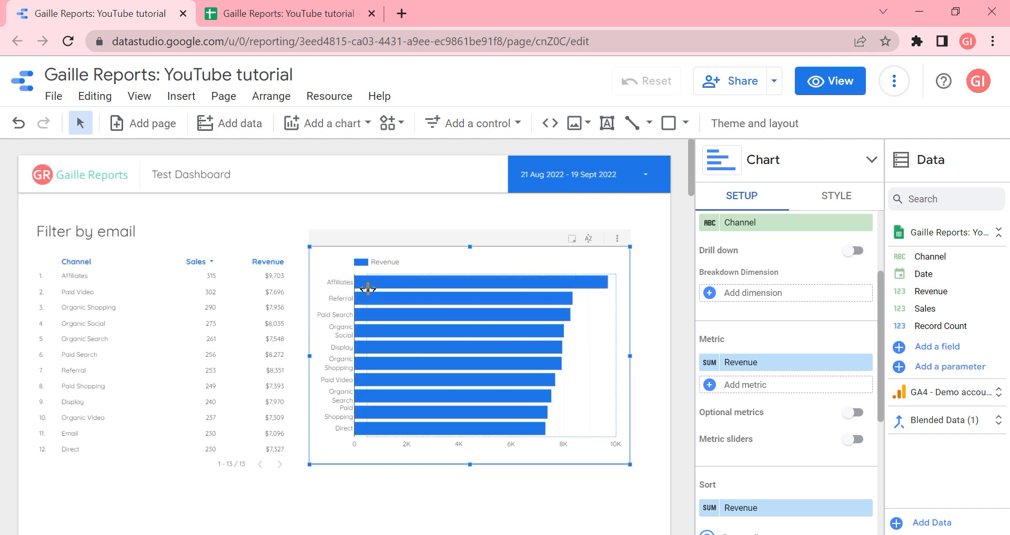
pyautogui.moveTo(367, 289); pyautogui.dragTo(378, 290)
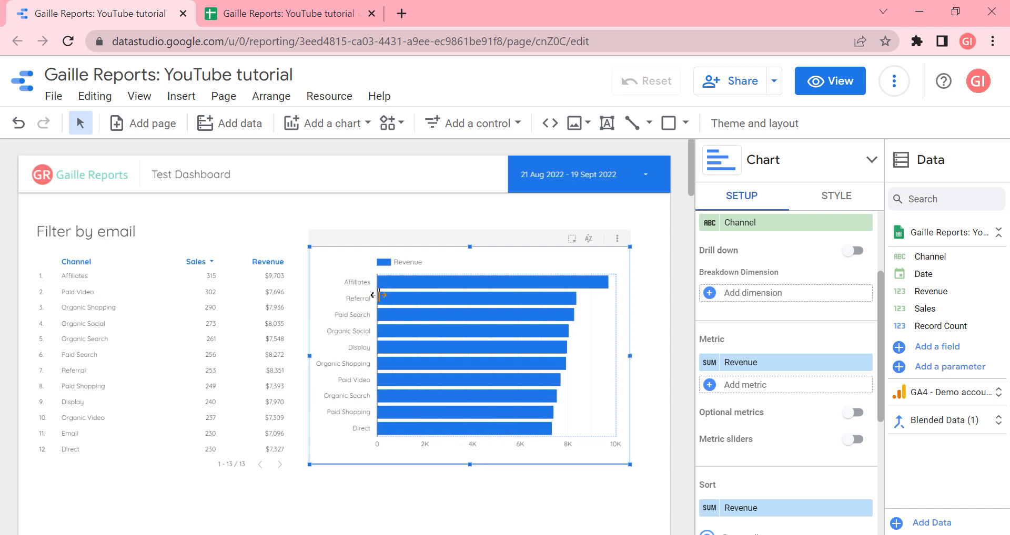
pyautogui.press('Down')
pyautogui.press('Down')
pyautogui.press('Down')
pyautogui.press('Down')
pyautogui.press('Down')
pyautogui.press('Down')
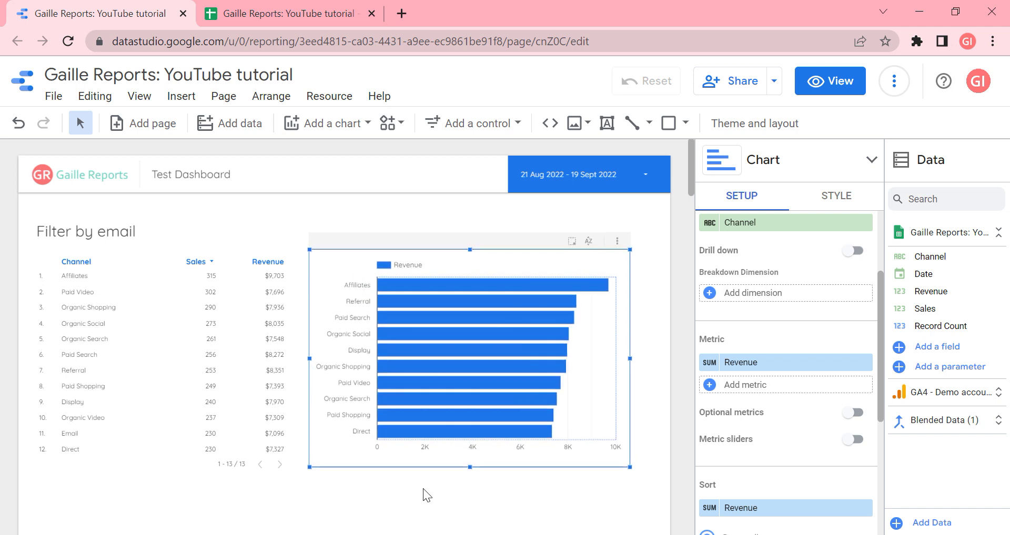
pyautogui.press('Down')
pyautogui.press('Down')
pyautogui.press('Down')
pyautogui.press('Down')
# Step: Connect the Filter worksheet of Gaille Reports: YouTube tutorial via Google Sheets and add it to the report
pyautogui.click(424, 489)
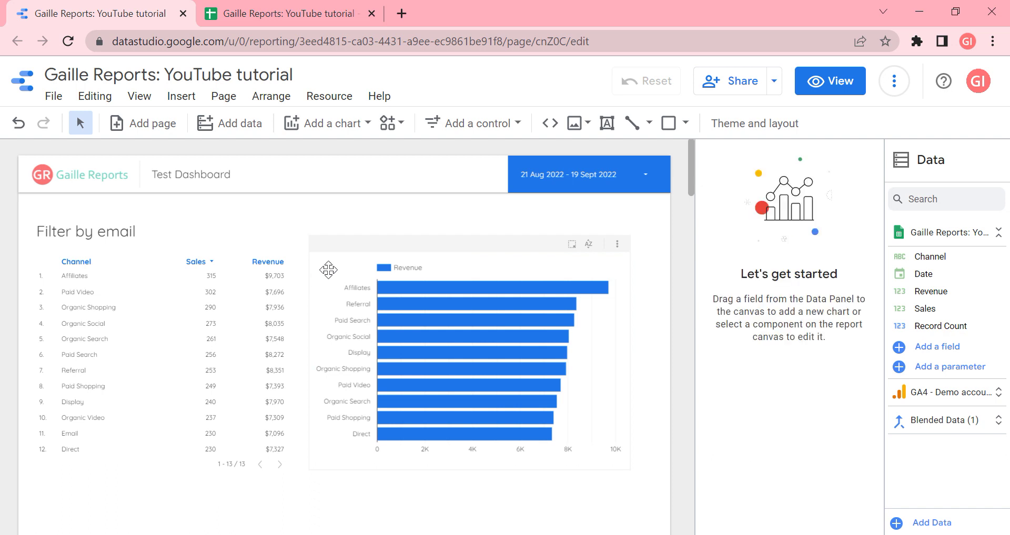
pyautogui.click(333, 98)
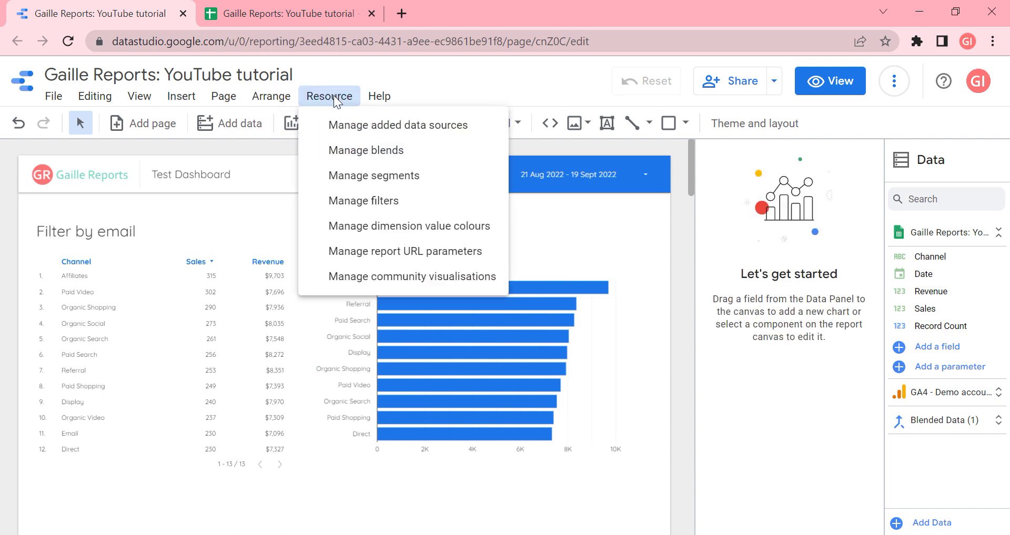
pyautogui.click(228, 126)
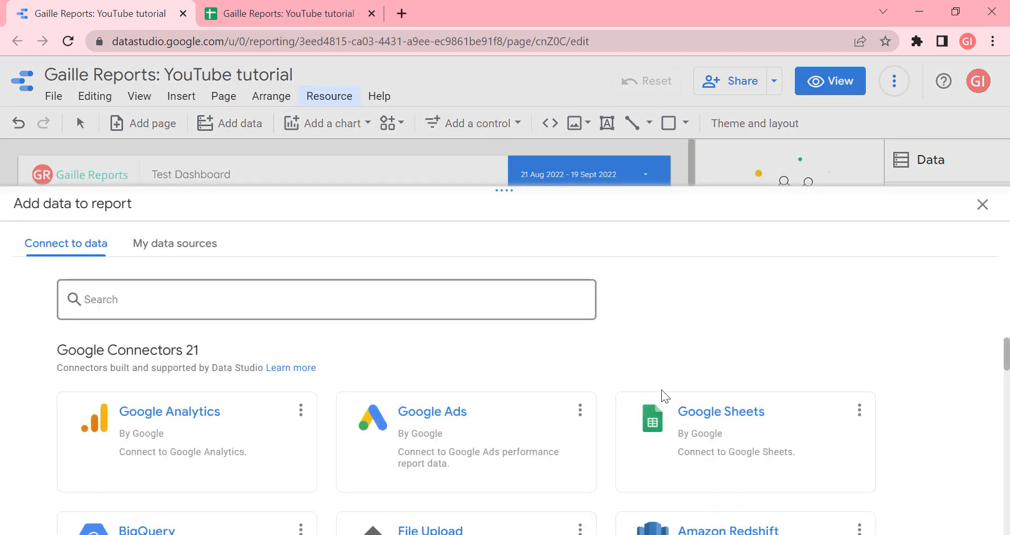
pyautogui.click(726, 436)
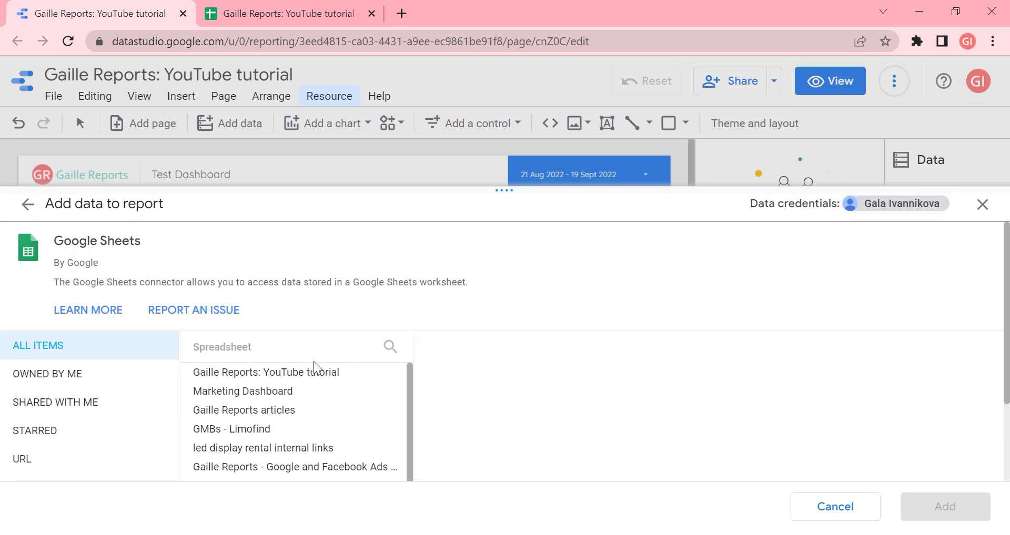
pyautogui.click(281, 373)
pyautogui.click(441, 395)
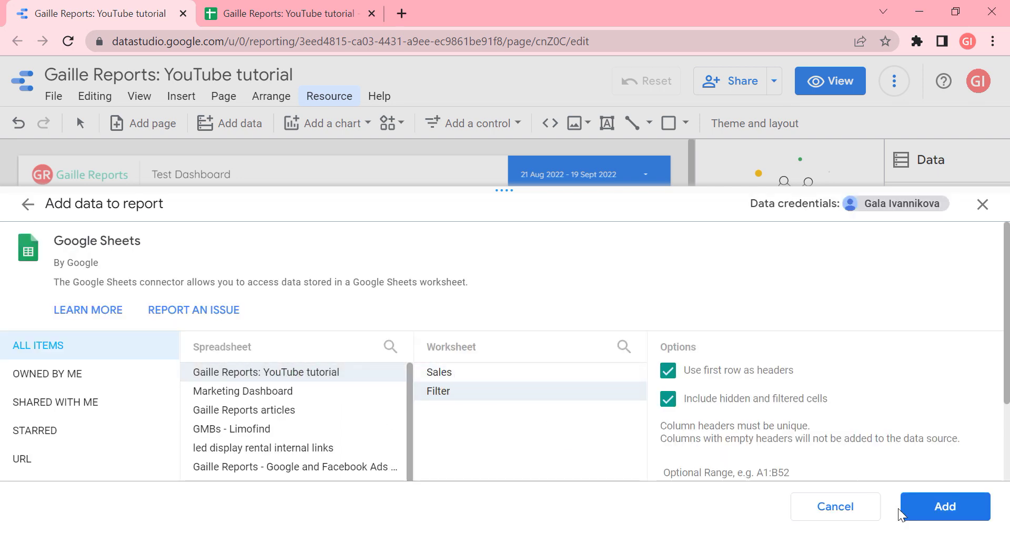
pyautogui.click(919, 506)
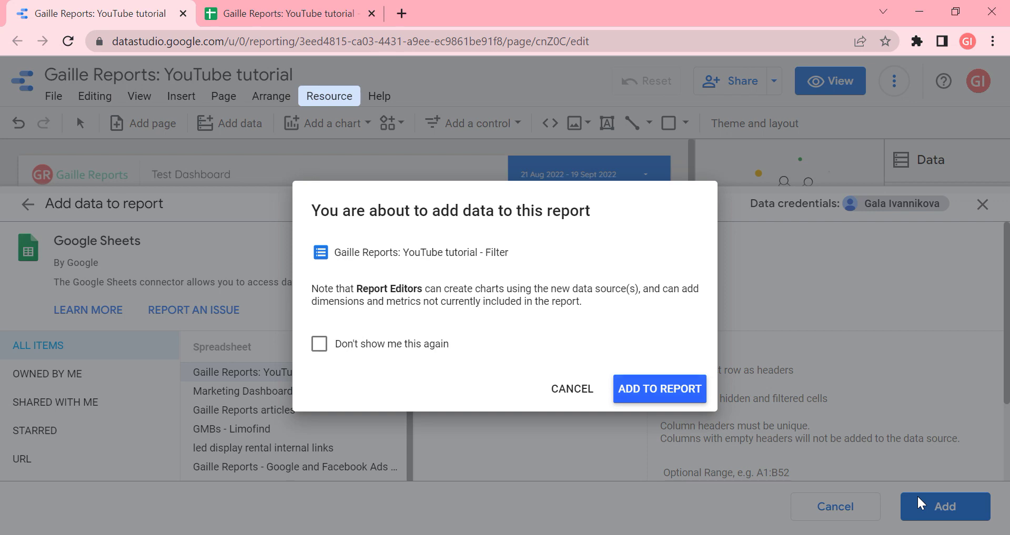
pyautogui.click(667, 383)
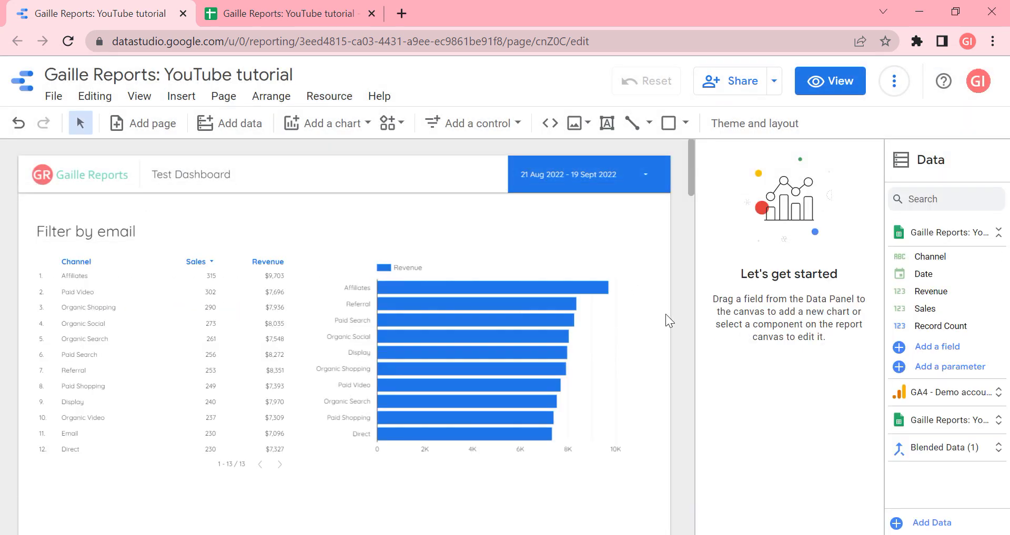
# Step: Enable 'Filter data by viewer email' on the Filter data source, matching on its Email field
pyautogui.click(318, 94)
pyautogui.click(337, 126)
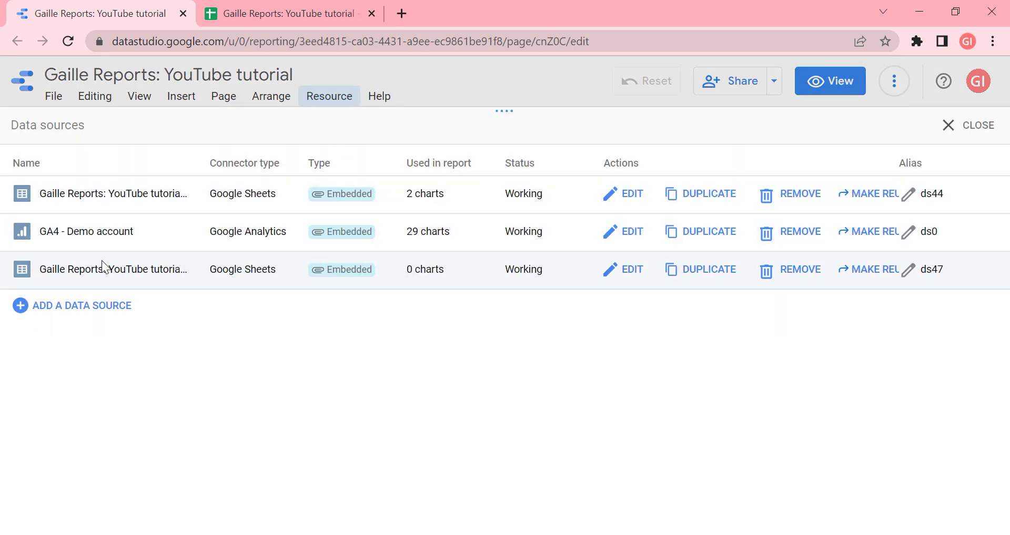
pyautogui.click(623, 280)
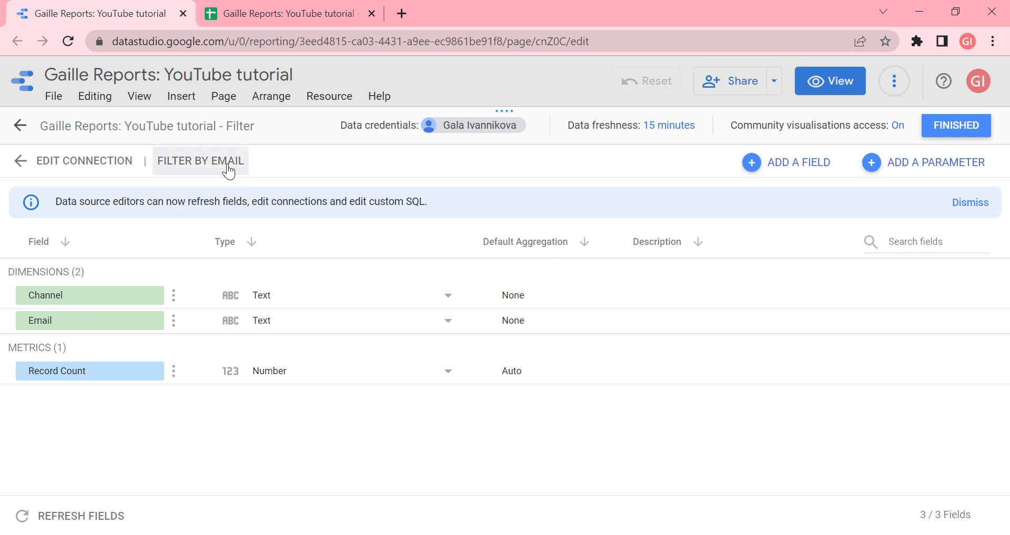
pyautogui.click(194, 159)
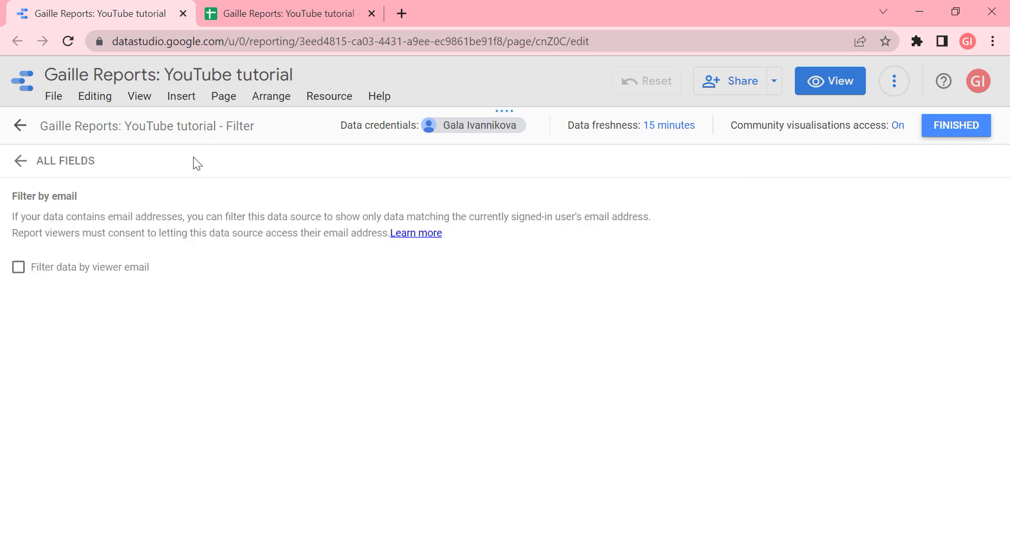
pyautogui.click(72, 270)
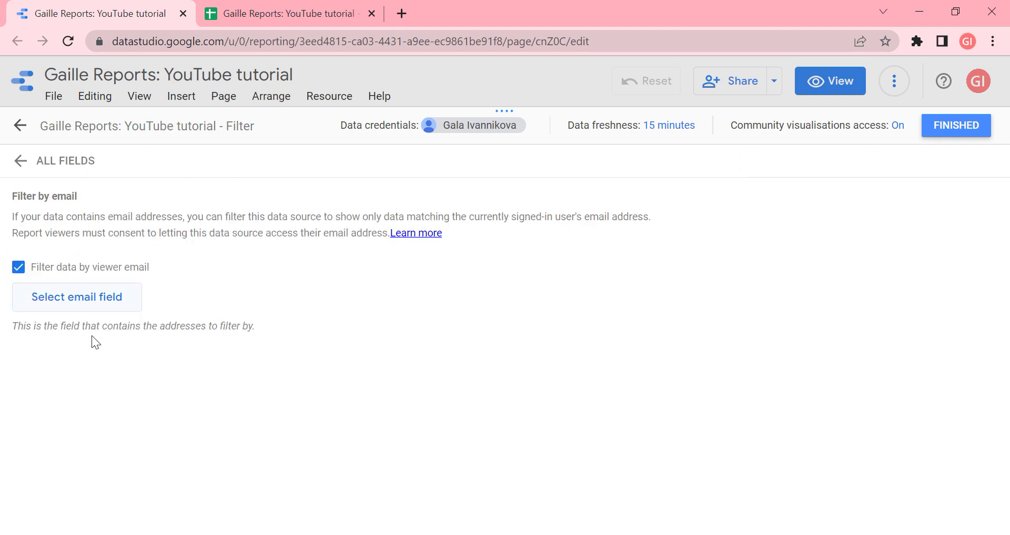
pyautogui.click(103, 308)
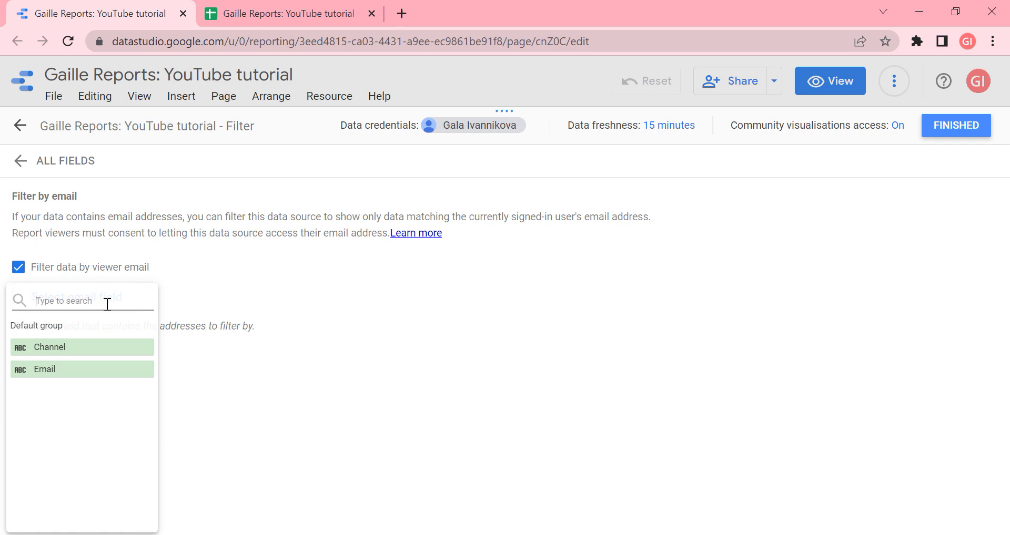
pyautogui.click(85, 370)
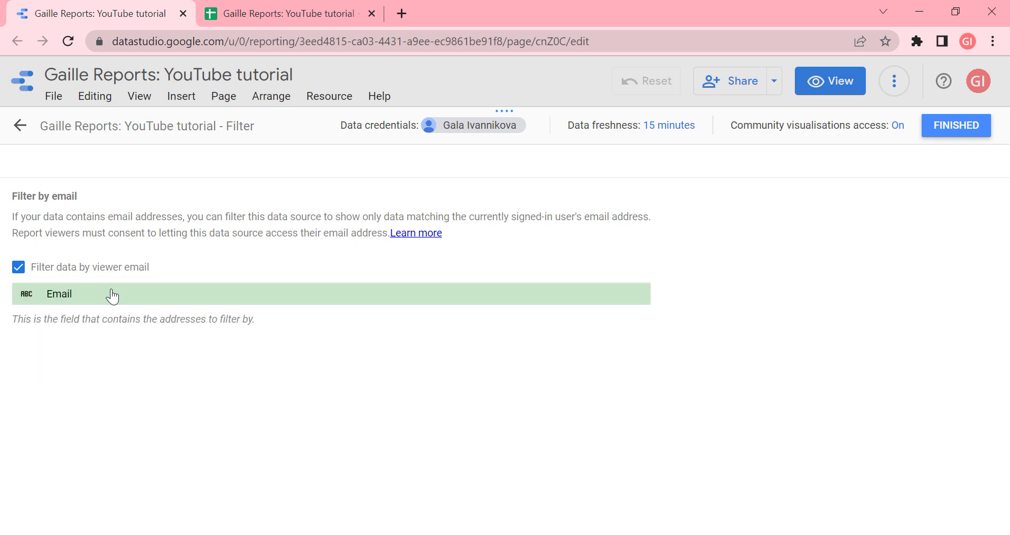
pyautogui.click(966, 127)
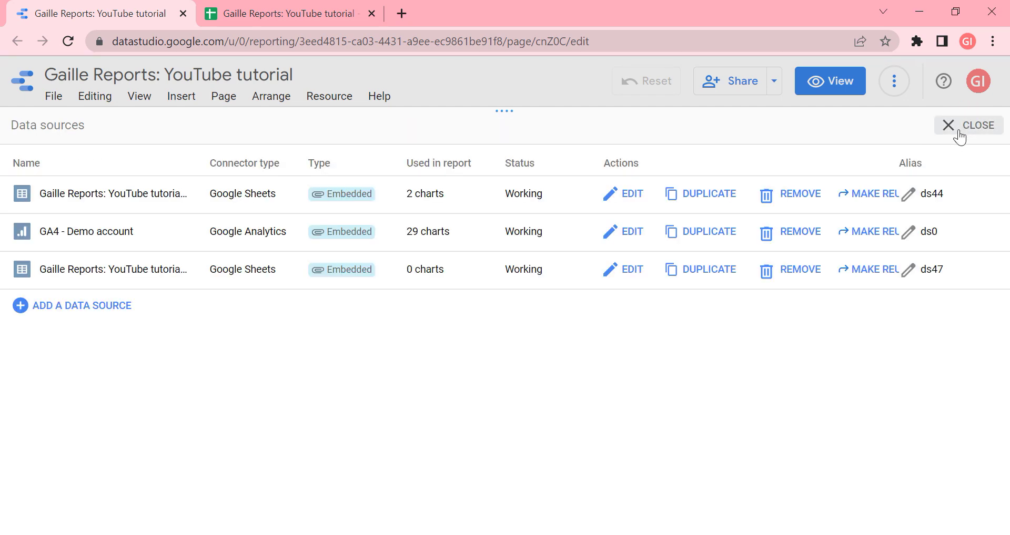
# Step: Start a blend from the channel table and add the Filter source as Table 2
pyautogui.click(958, 129)
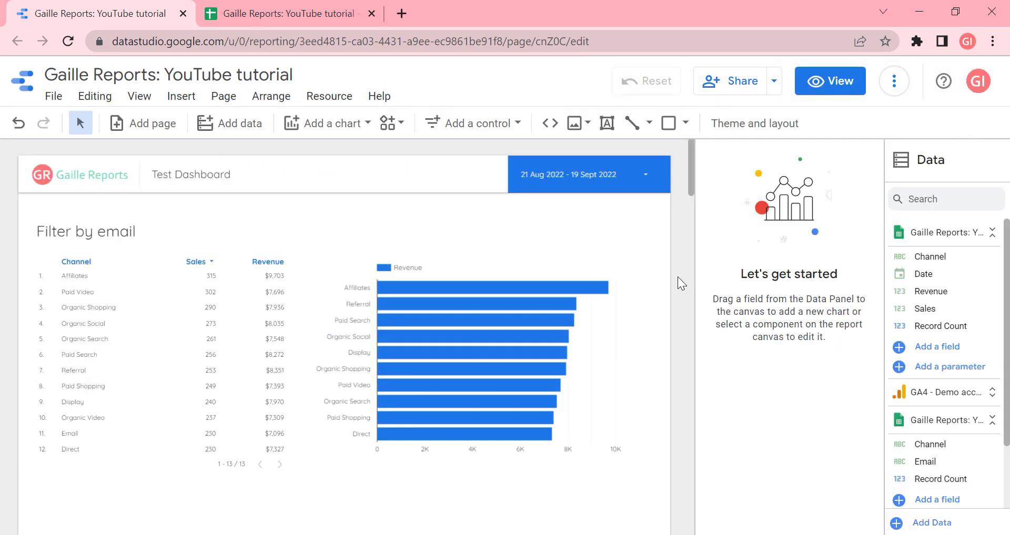
pyautogui.click(229, 244)
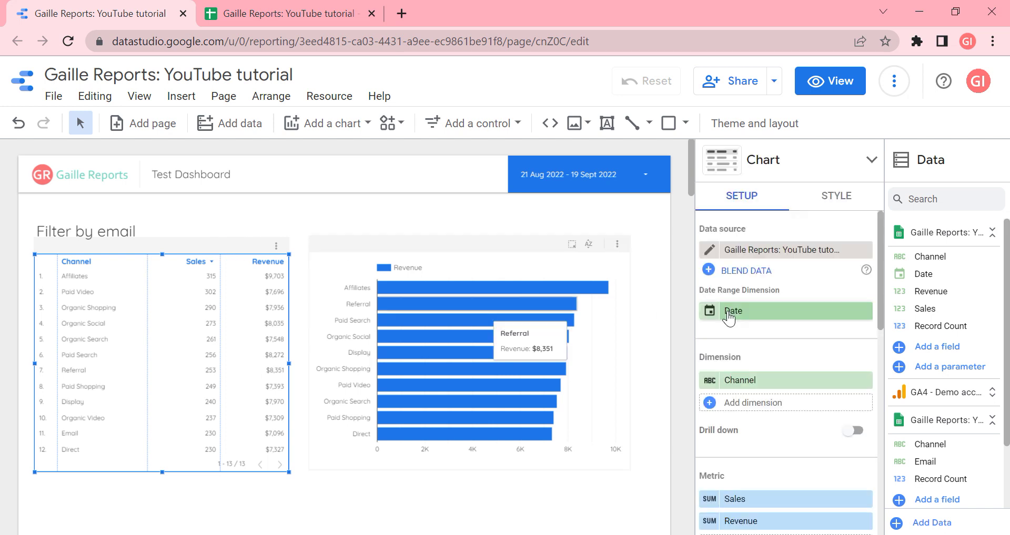
pyautogui.click(750, 281)
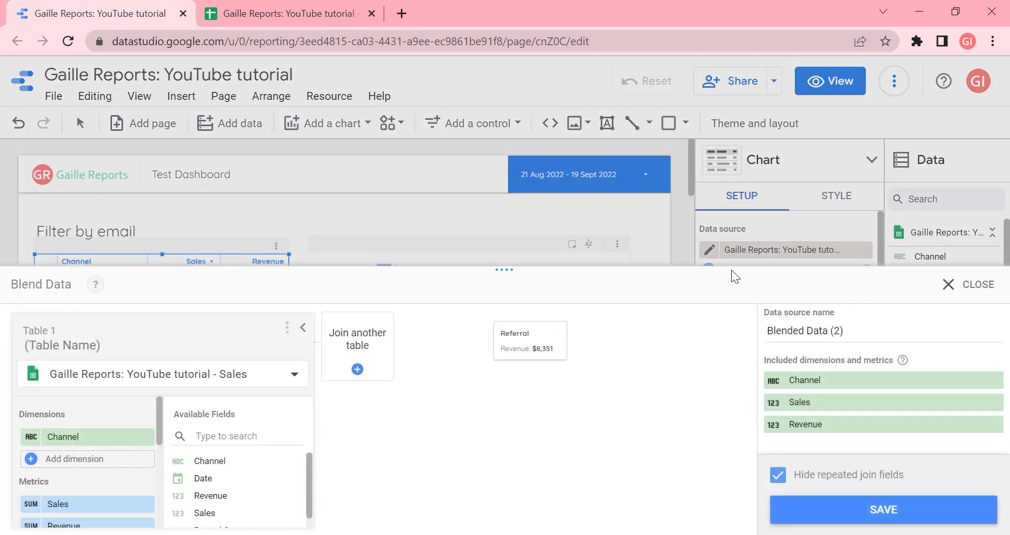
pyautogui.moveTo(502, 270); pyautogui.dragTo(503, 127)
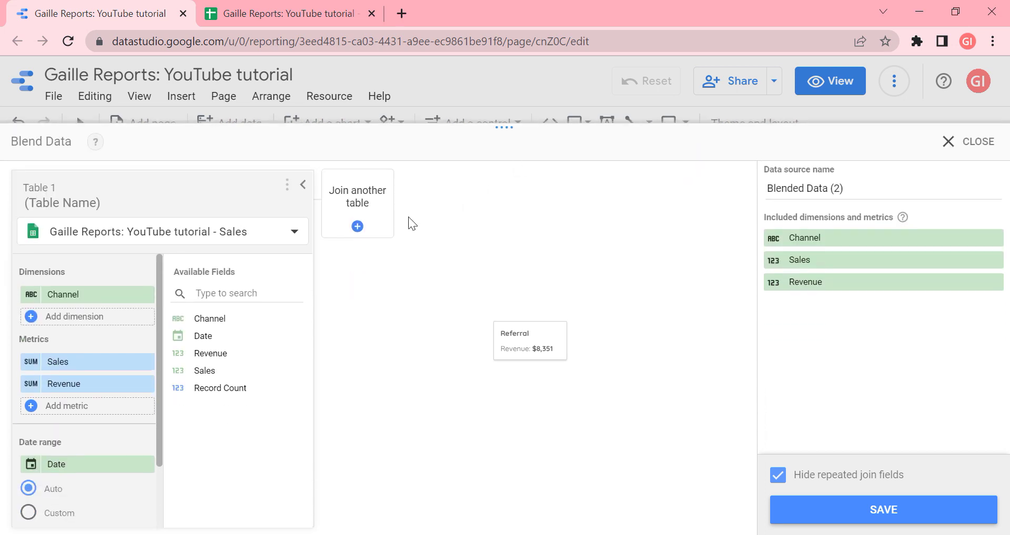
pyautogui.click(359, 209)
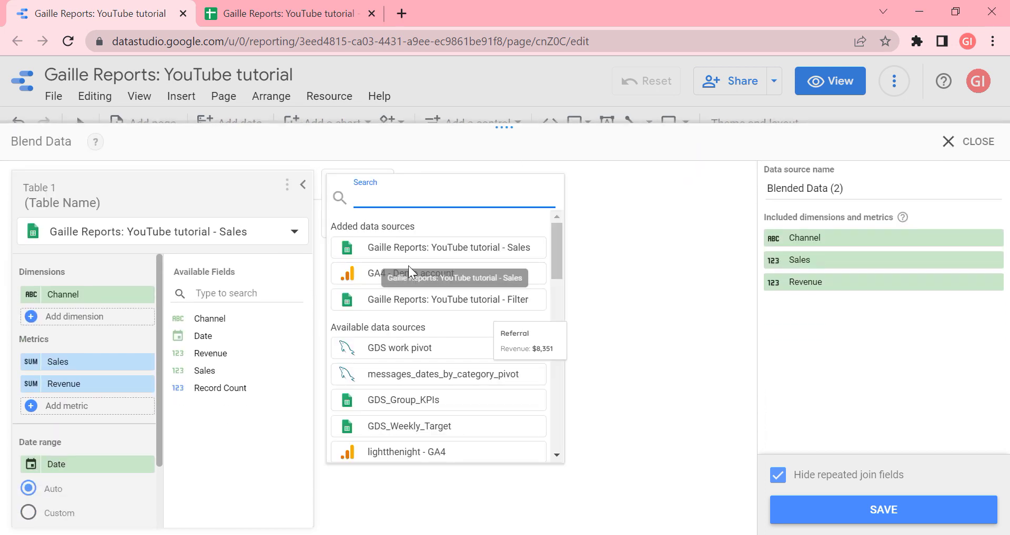
pyautogui.click(459, 302)
# Step: Move Filter ahead of Sales, add Email, left-outer join on Channel, and name it Filtered - SEO
pyautogui.click(360, 226)
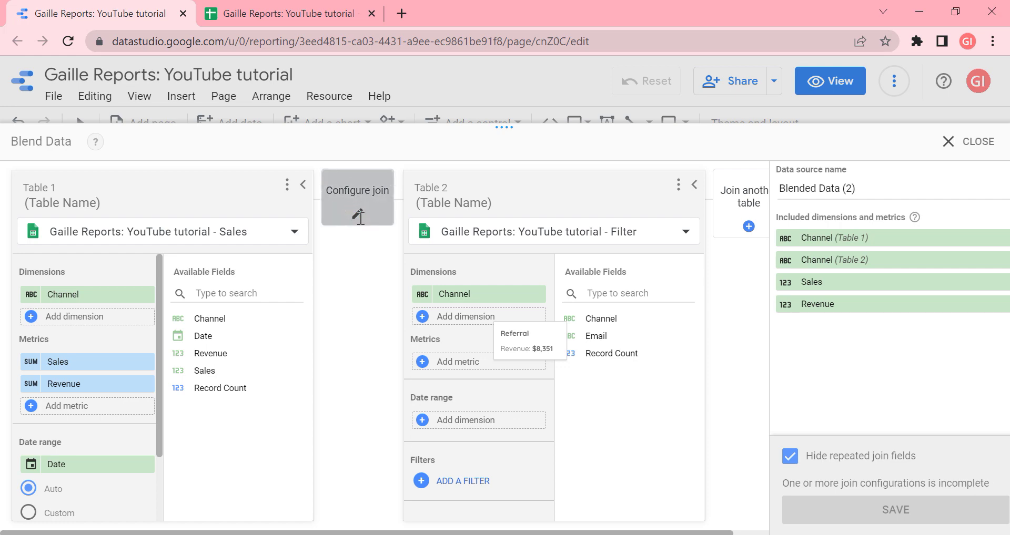
pyautogui.click(641, 465)
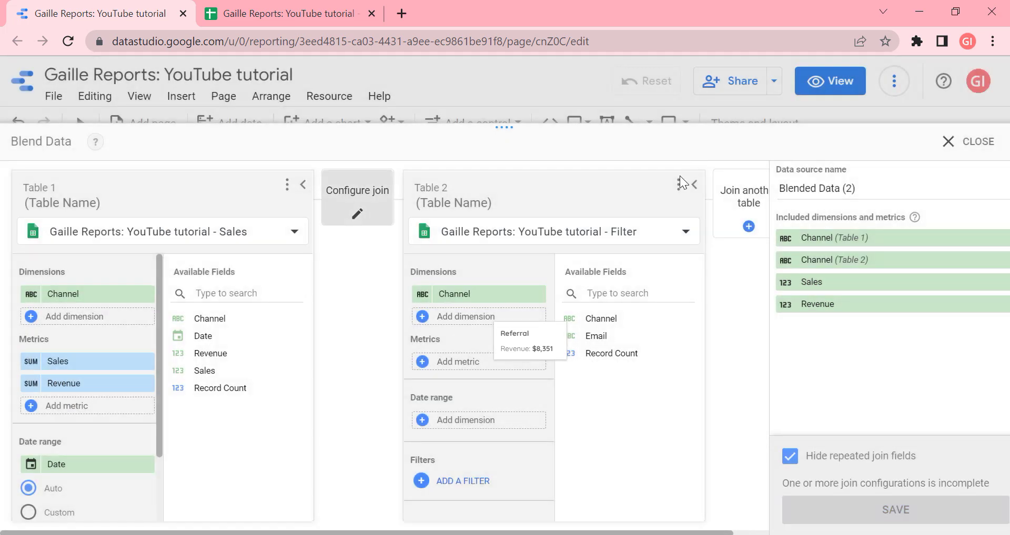
pyautogui.click(682, 185)
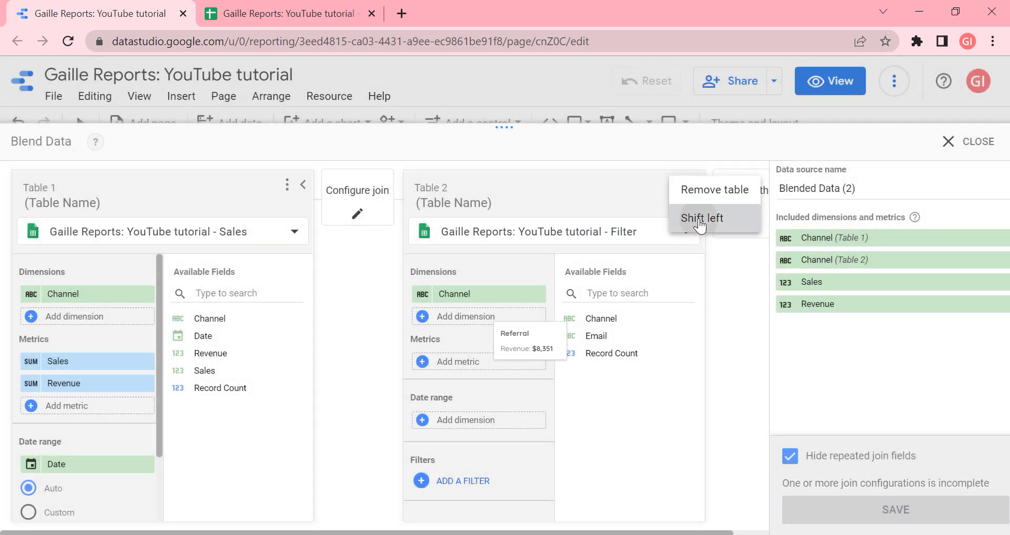
pyautogui.click(699, 218)
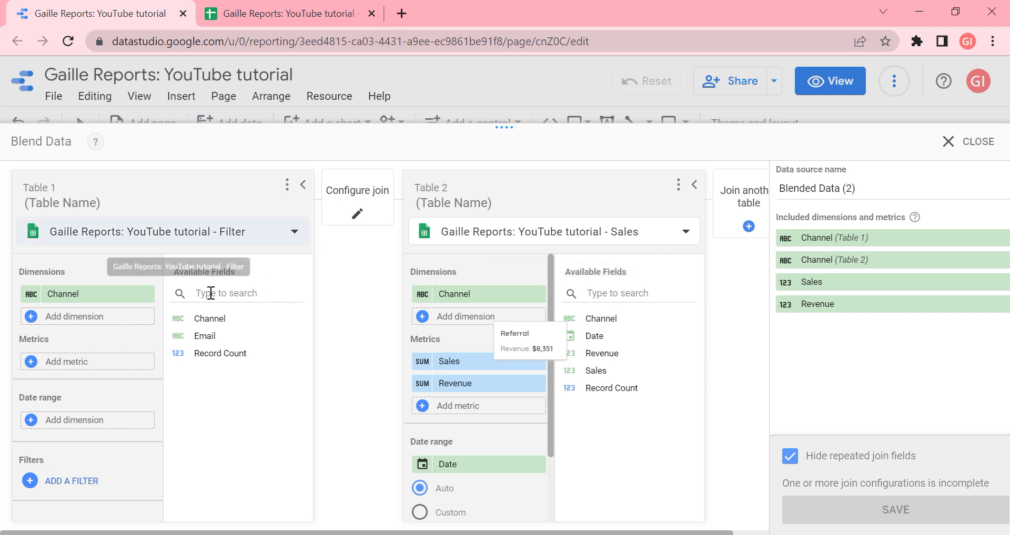
pyautogui.moveTo(205, 336); pyautogui.dragTo(115, 326)
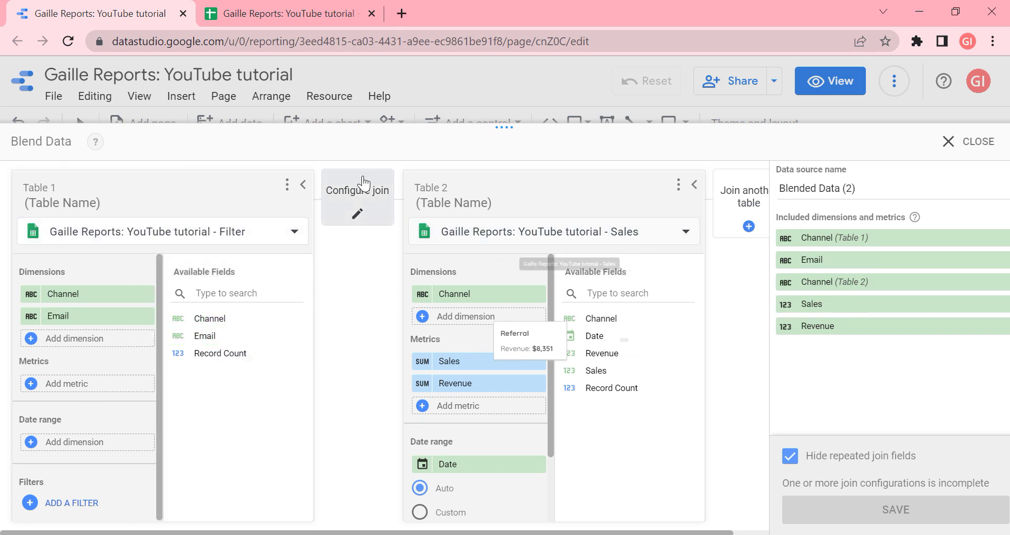
pyautogui.click(359, 222)
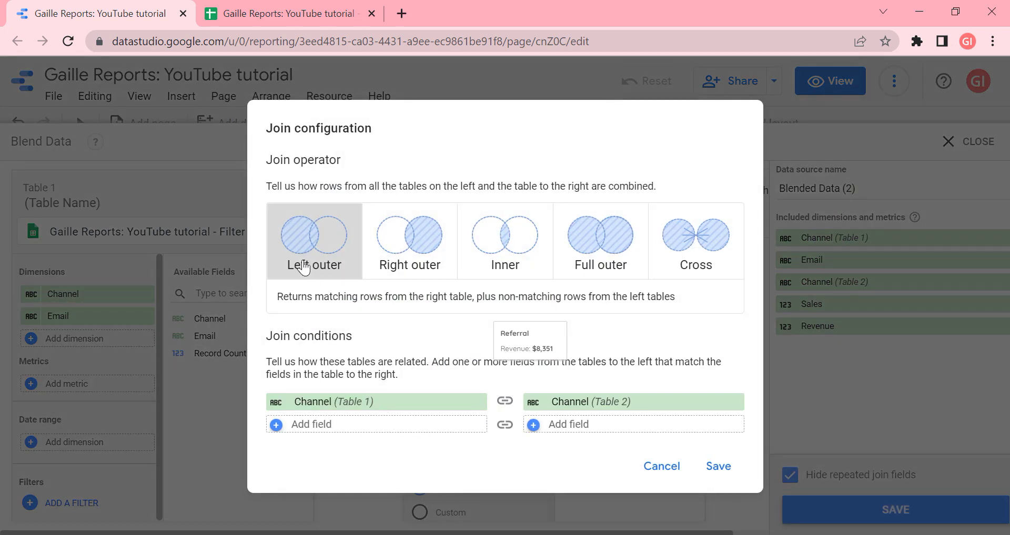
pyautogui.click(717, 467)
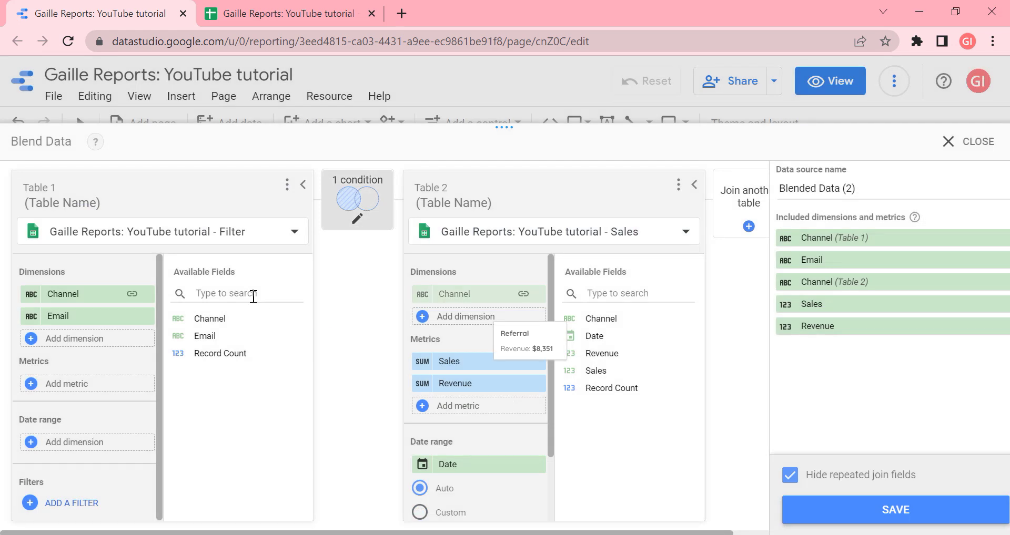
pyautogui.tripleClick(886, 192)
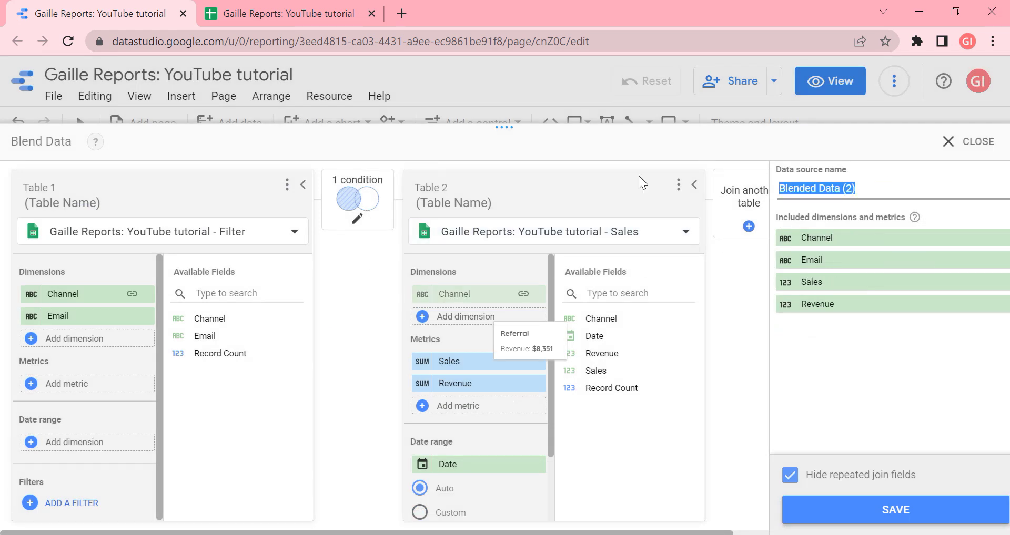
pyautogui.write('Filtered - SEO')
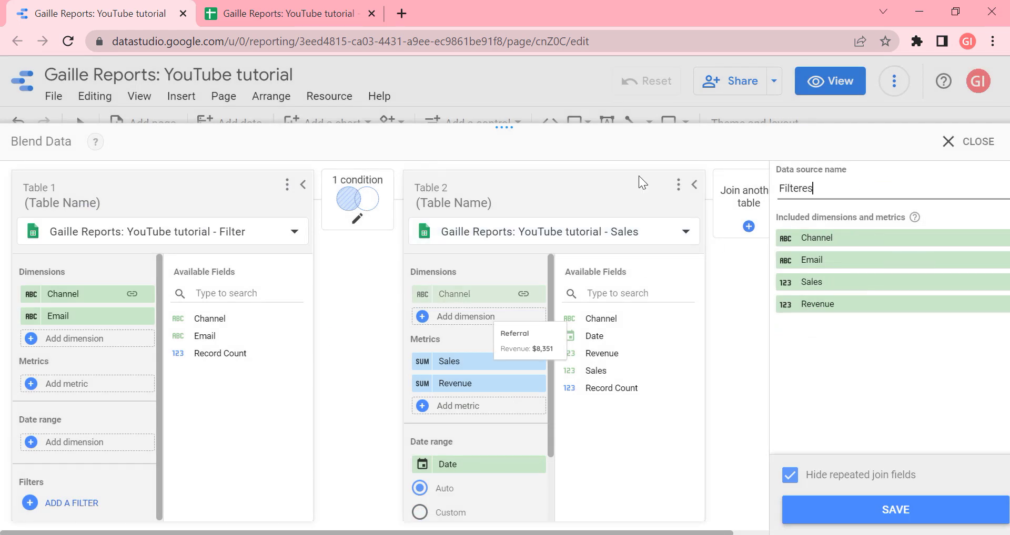
# Step: Save the blend and review the Filter and Sales sheets in the spreadsheet
pyautogui.click(918, 511)
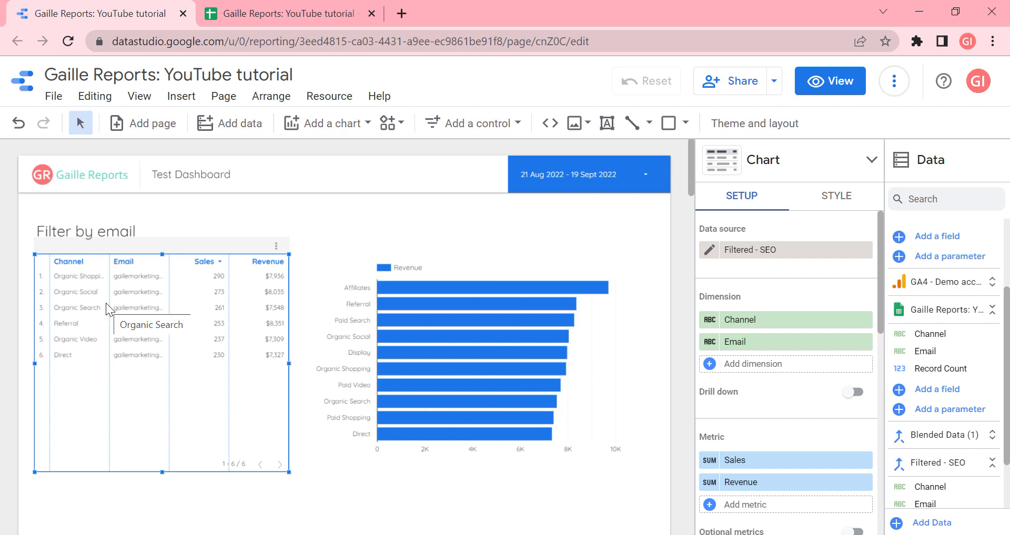
pyautogui.click(282, 7)
pyautogui.click(135, 523)
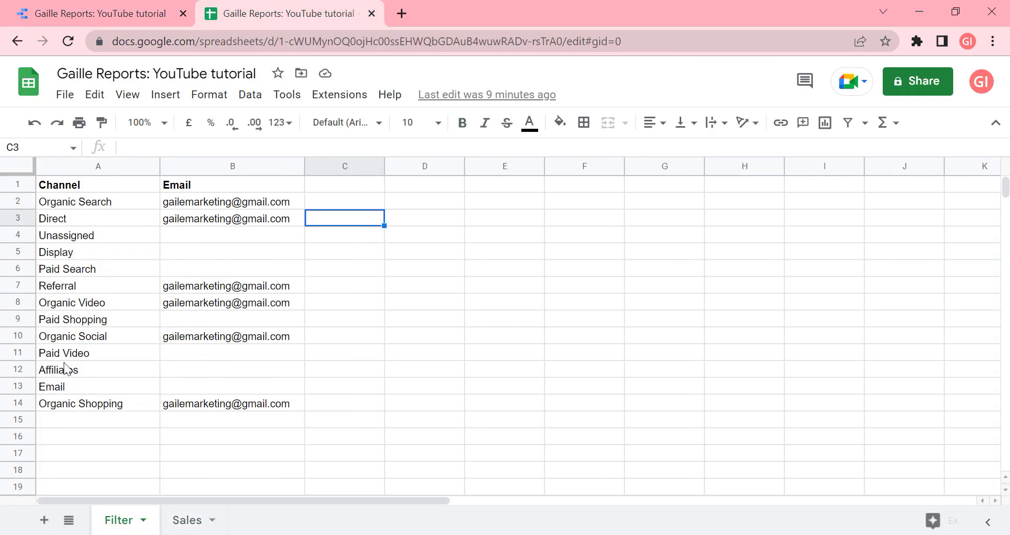
pyautogui.click(195, 520)
# Step: Remove the Email dimension from the table and widen its Channel column
pyautogui.click(135, 6)
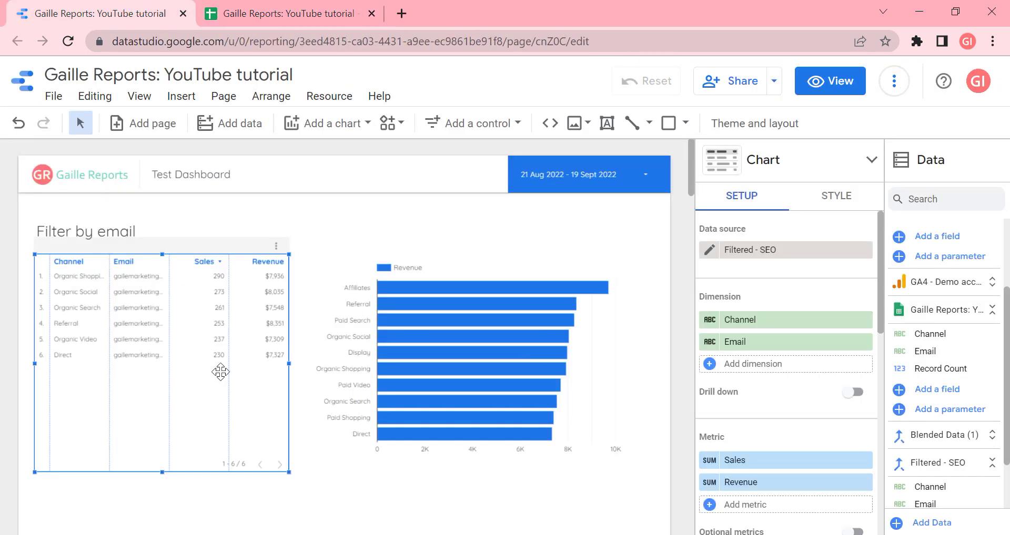
pyautogui.click(865, 343)
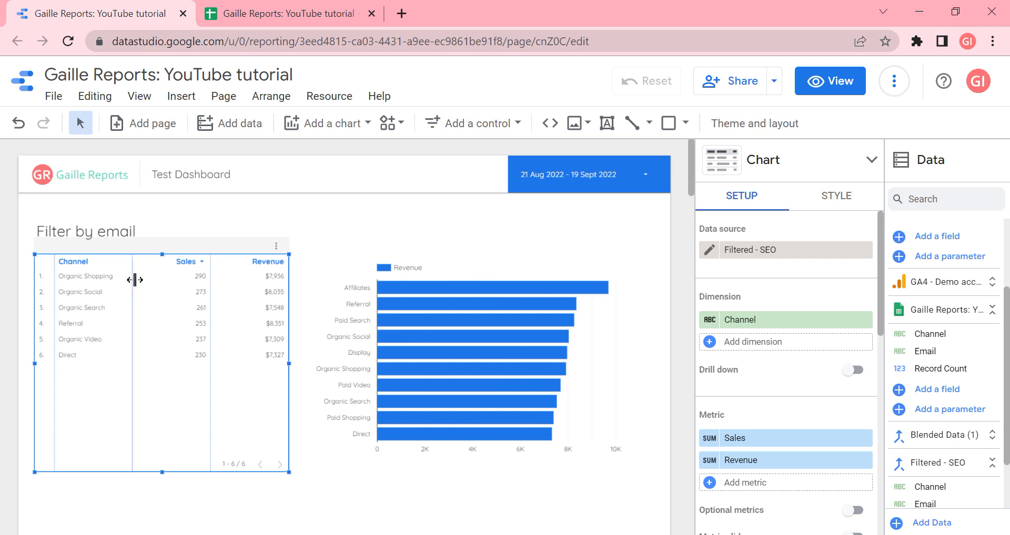
pyautogui.moveTo(132, 282); pyautogui.dragTo(141, 282)
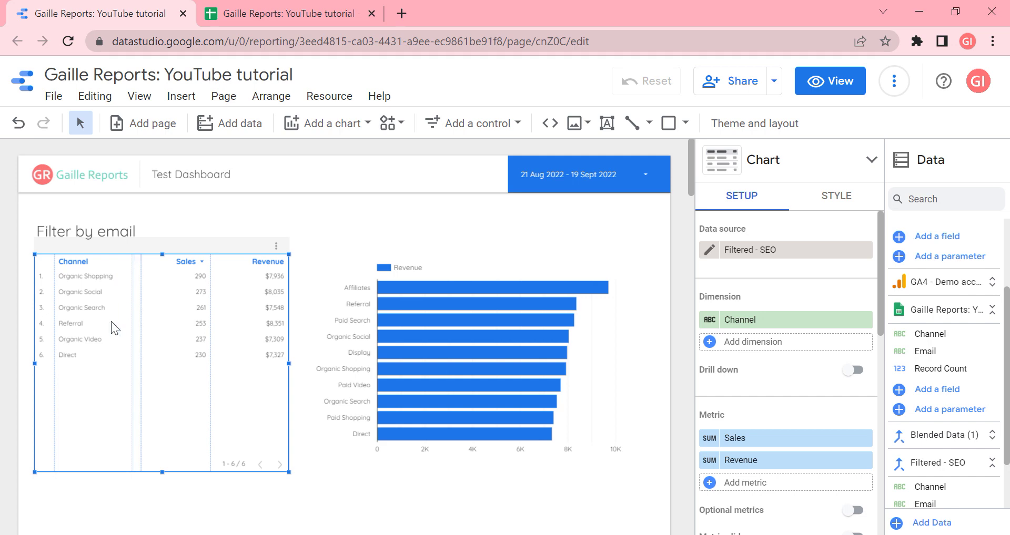
pyautogui.click(255, 17)
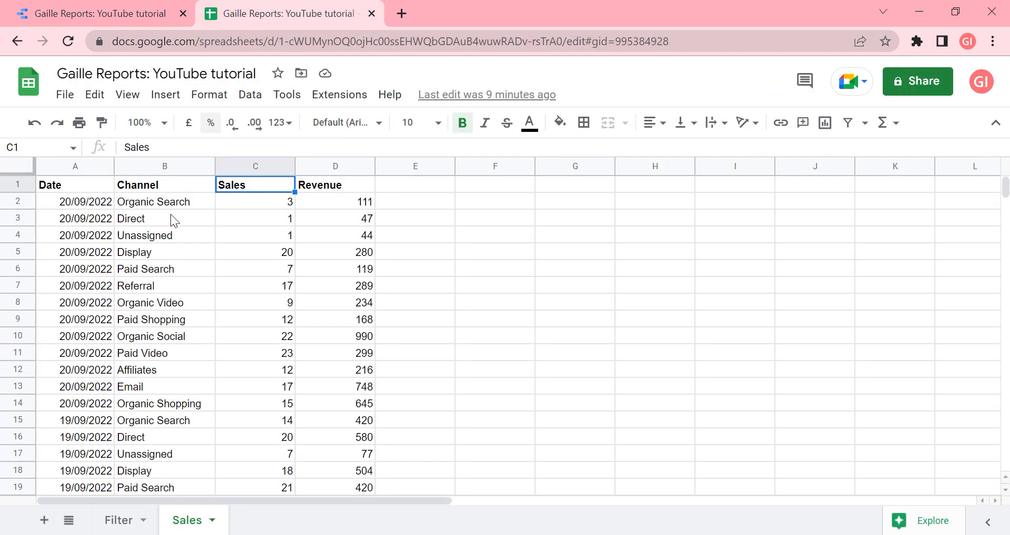
pyautogui.click(119, 521)
pyautogui.moveTo(231, 203); pyautogui.dragTo(237, 219)
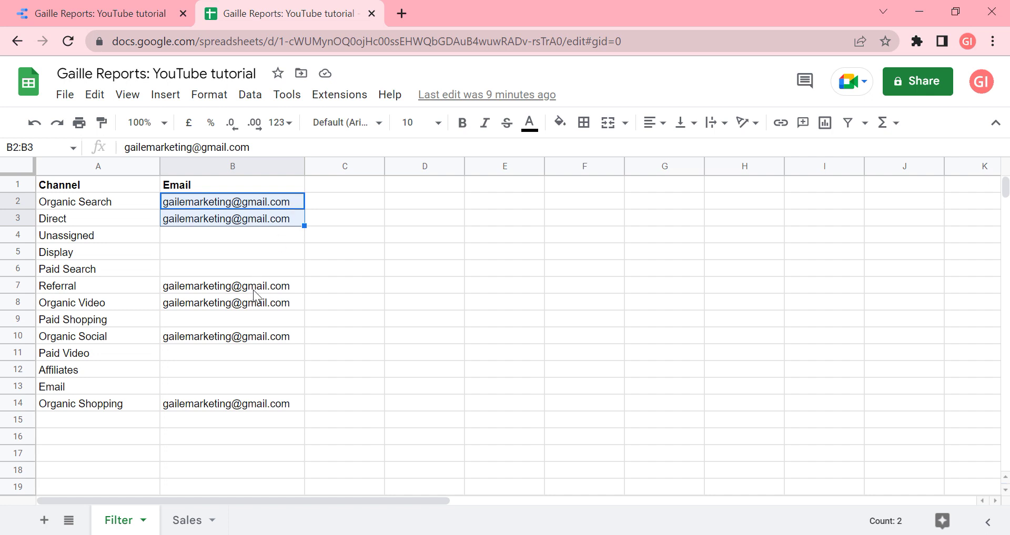
pyautogui.moveTo(254, 290); pyautogui.dragTo(252, 304)
pyautogui.click(193, 218)
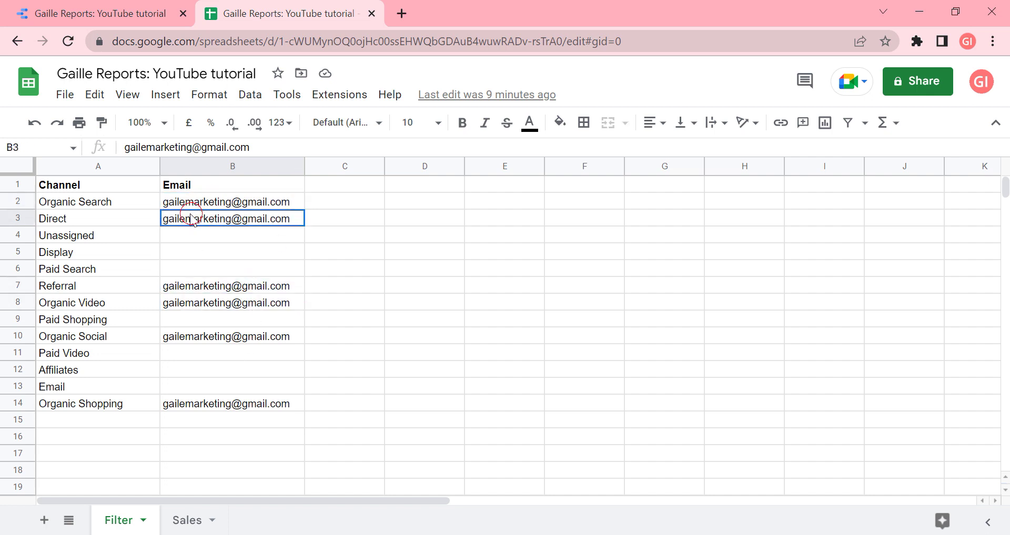
pyautogui.press('Down')
pyautogui.press('Down')
pyautogui.press('Down')
pyautogui.press('Down')
pyautogui.press('Down')
pyautogui.press('Down')
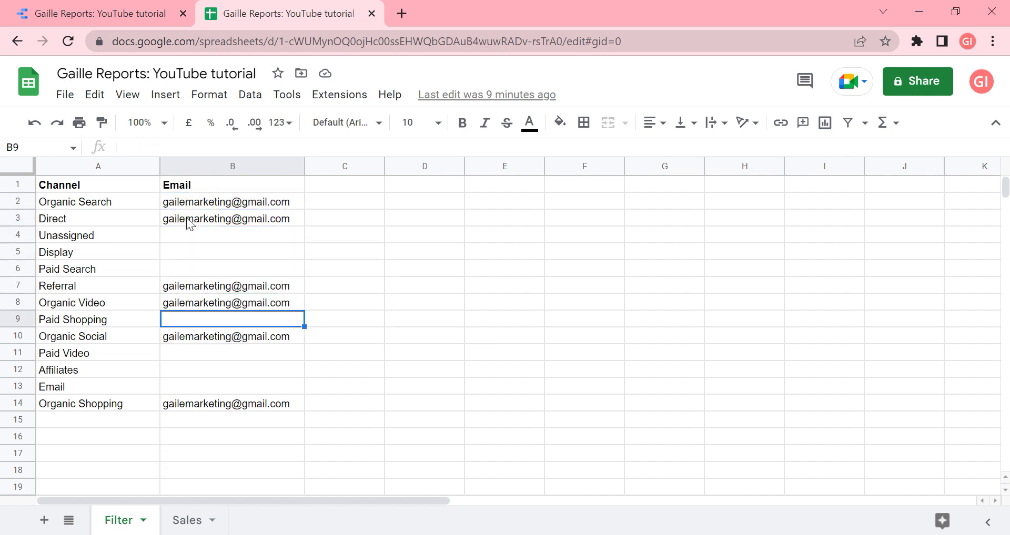
pyautogui.click(100, 13)
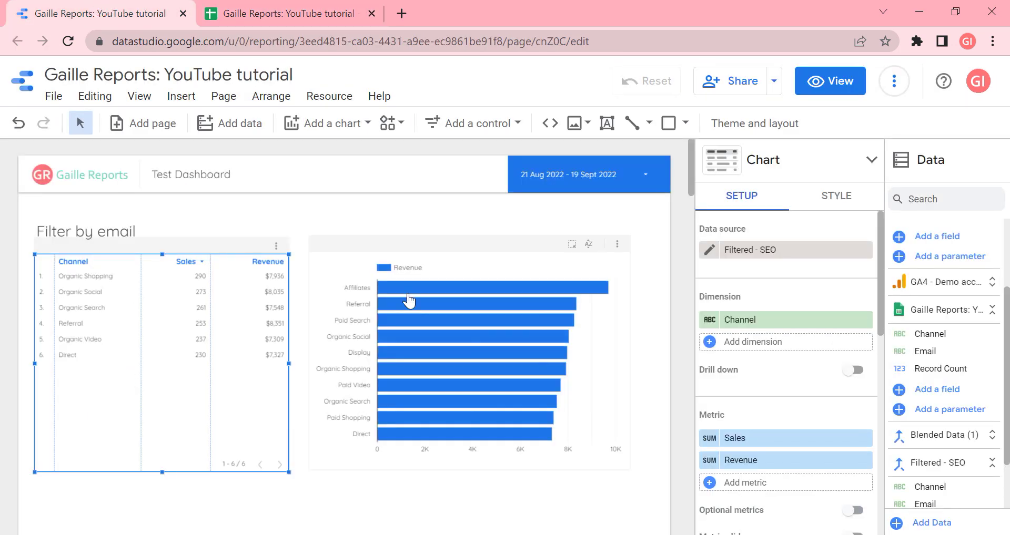
# Step: Switch the bar chart's data source to the Filtered - SEO blended data
pyautogui.click(473, 244)
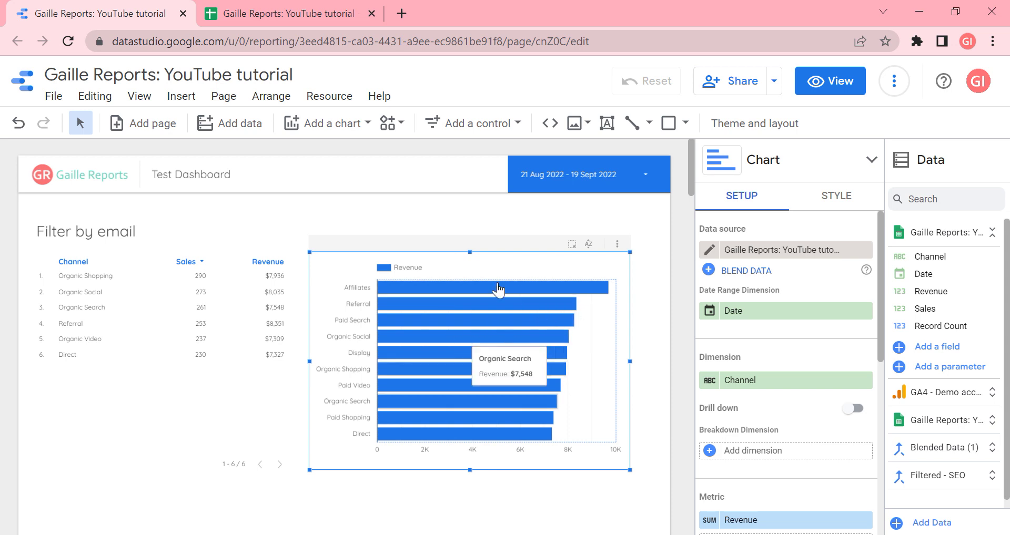
pyautogui.click(820, 256)
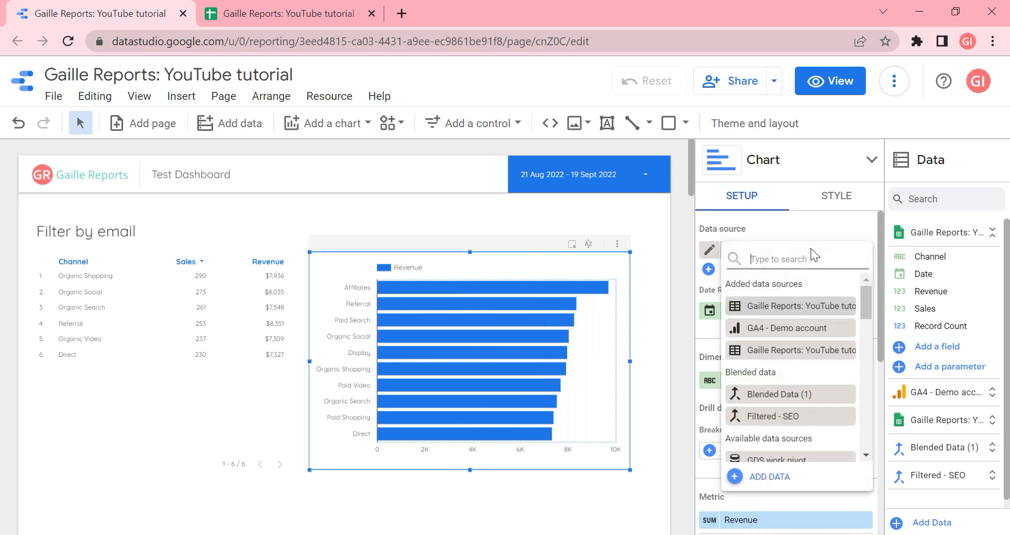
pyautogui.click(651, 228)
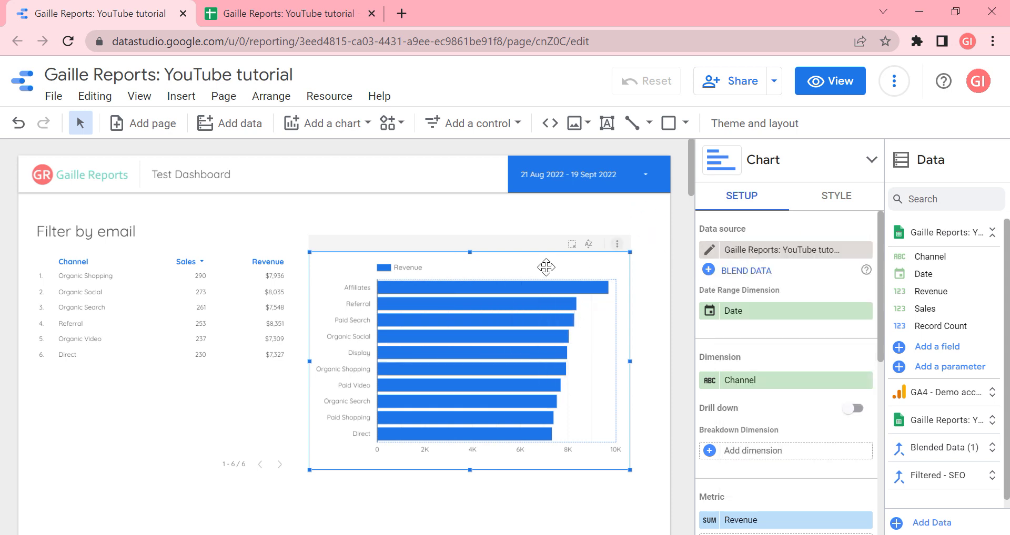
pyautogui.click(784, 254)
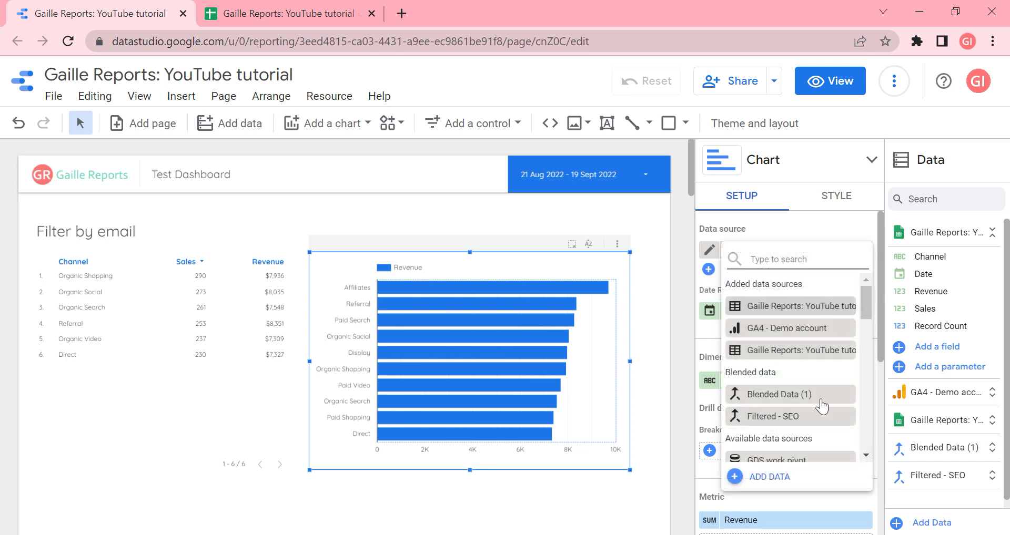
pyautogui.click(797, 418)
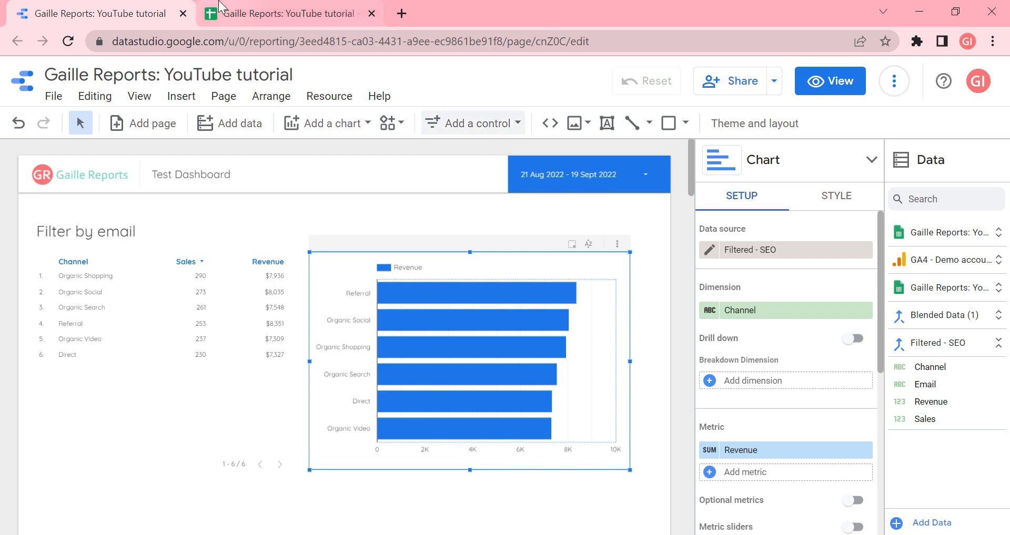
pyautogui.click(284, 13)
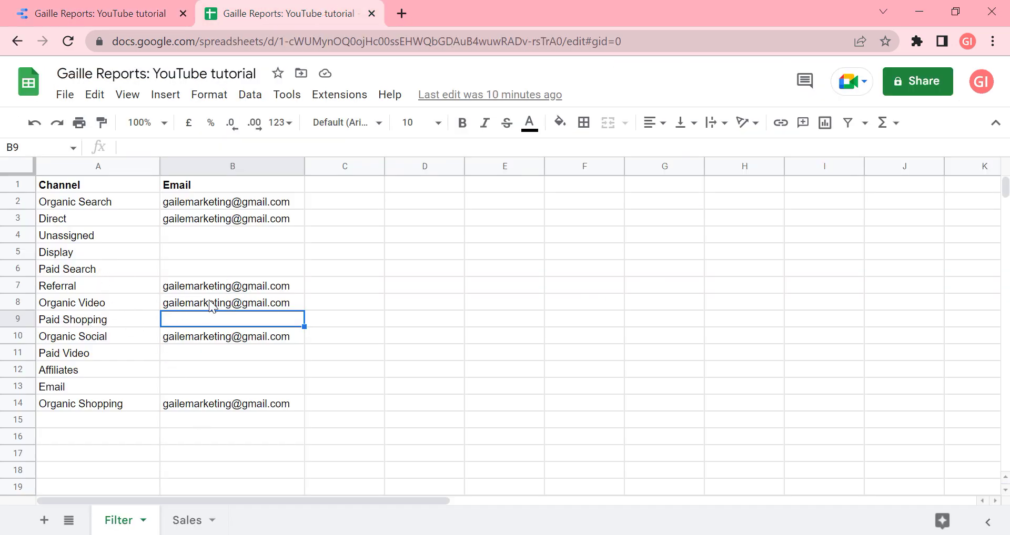
pyautogui.moveTo(226, 202)
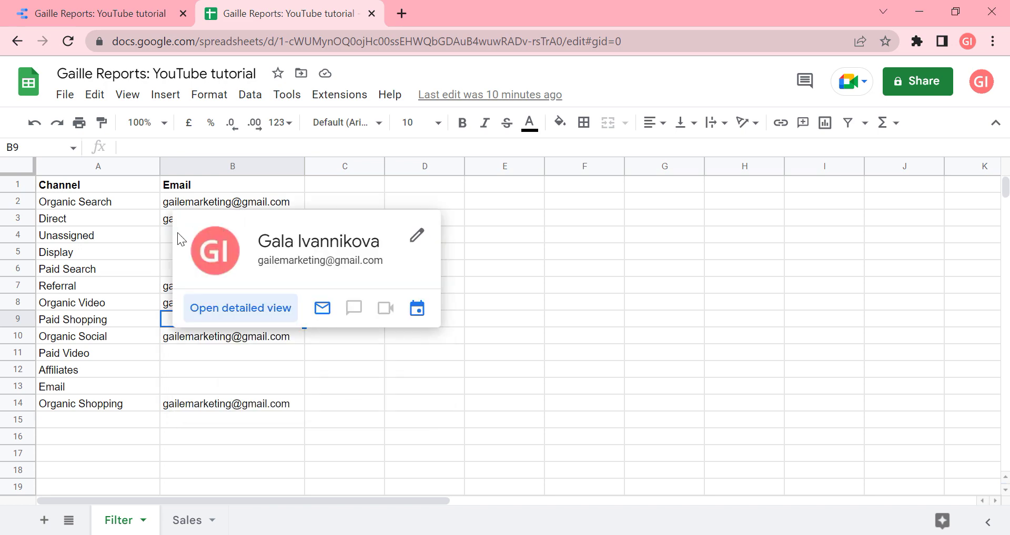
pyautogui.click(168, 222)
pyautogui.press('Delete')
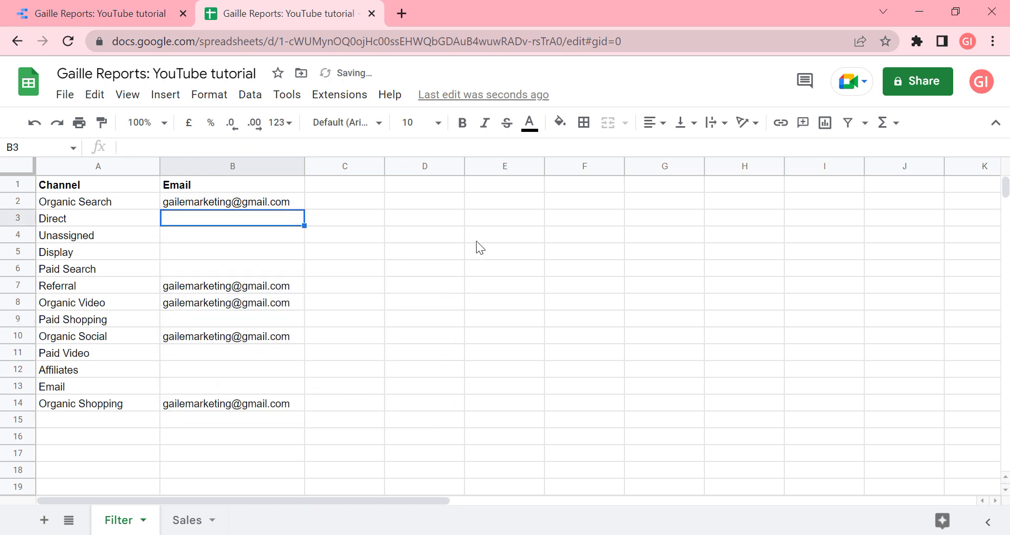
pyautogui.click(476, 248)
pyautogui.click(131, 13)
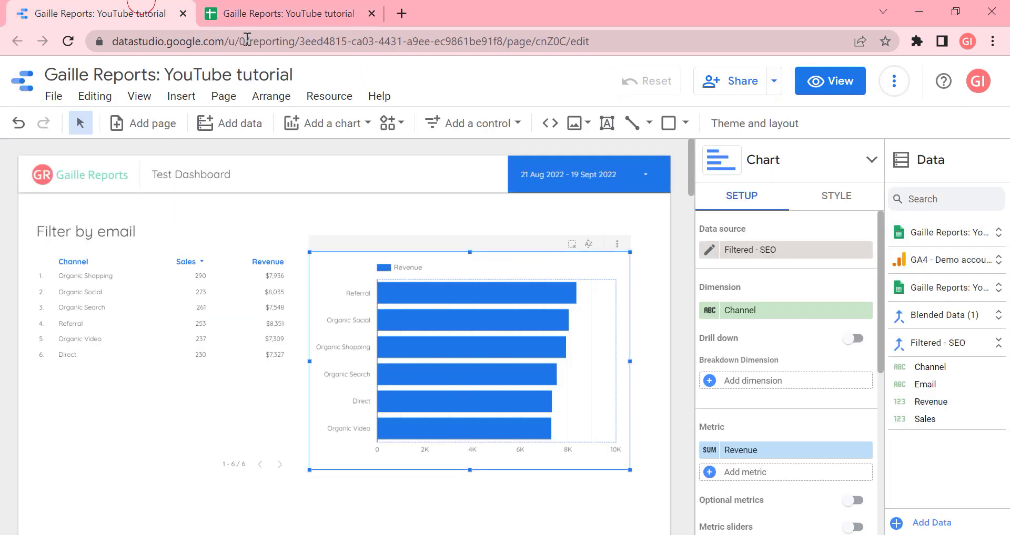
# Step: Reload the report, refresh its data, and check the table still uses Filtered - SEO
pyautogui.click(410, 43)
pyautogui.press('Return')
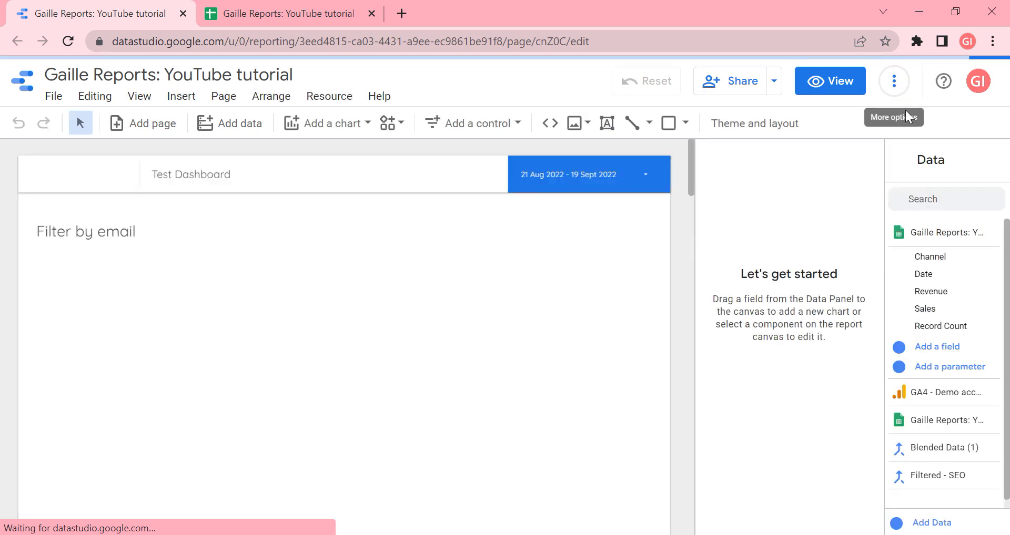
pyautogui.click(896, 89)
pyautogui.click(926, 126)
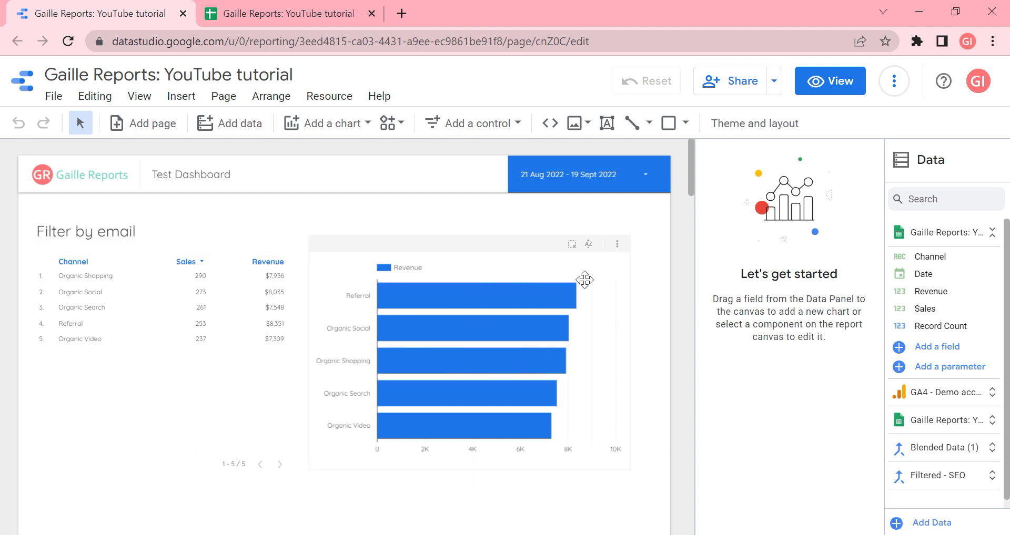
pyautogui.click(175, 316)
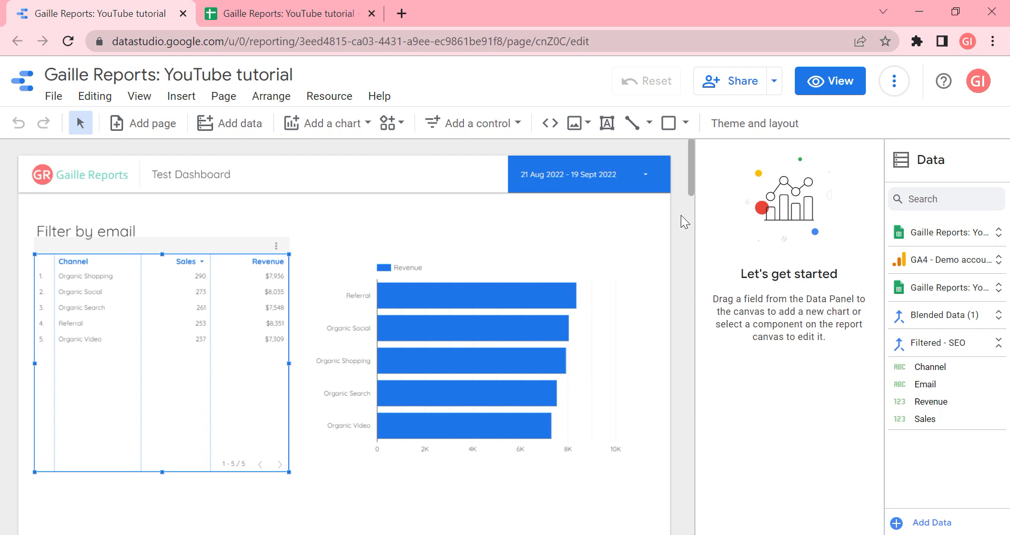
pyautogui.click(709, 252)
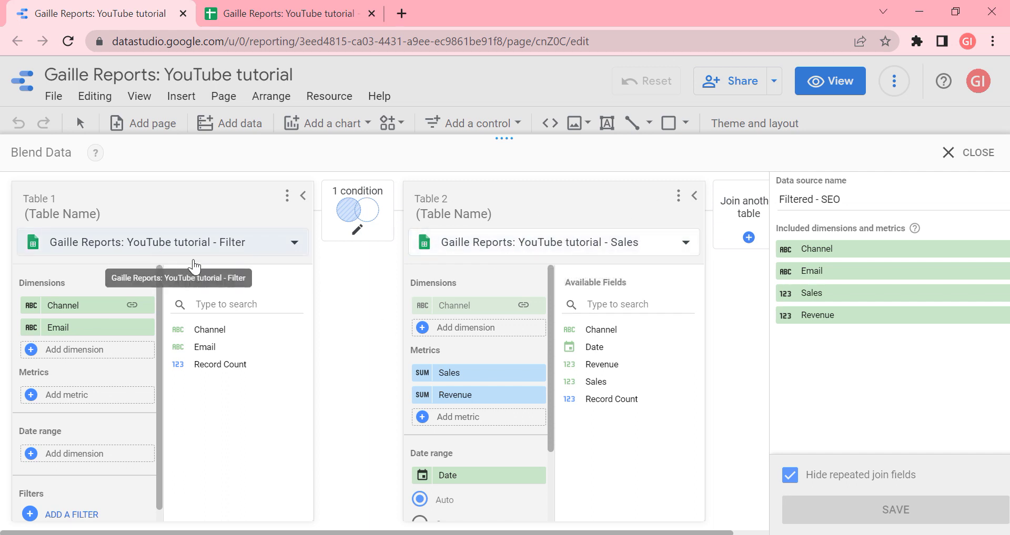
pyautogui.click(949, 152)
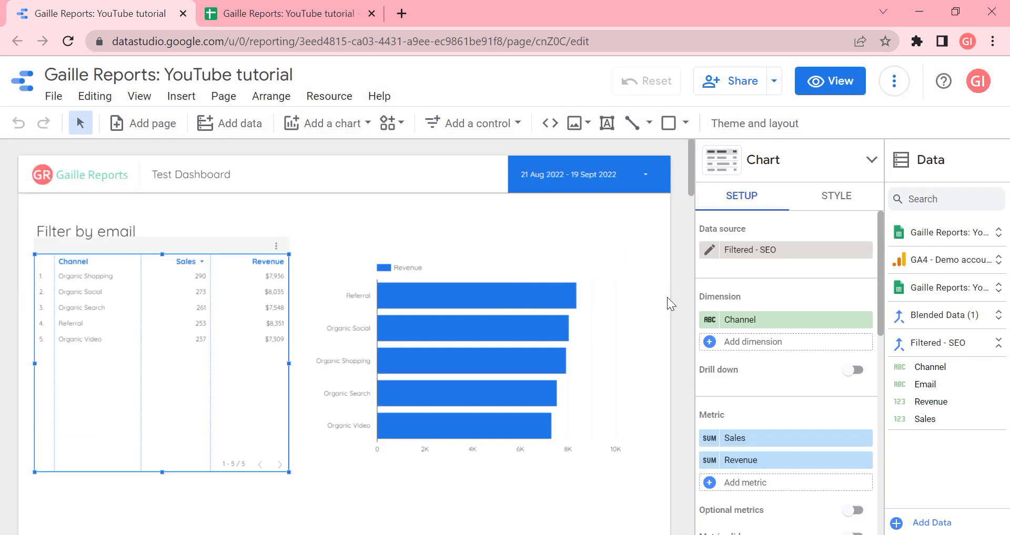